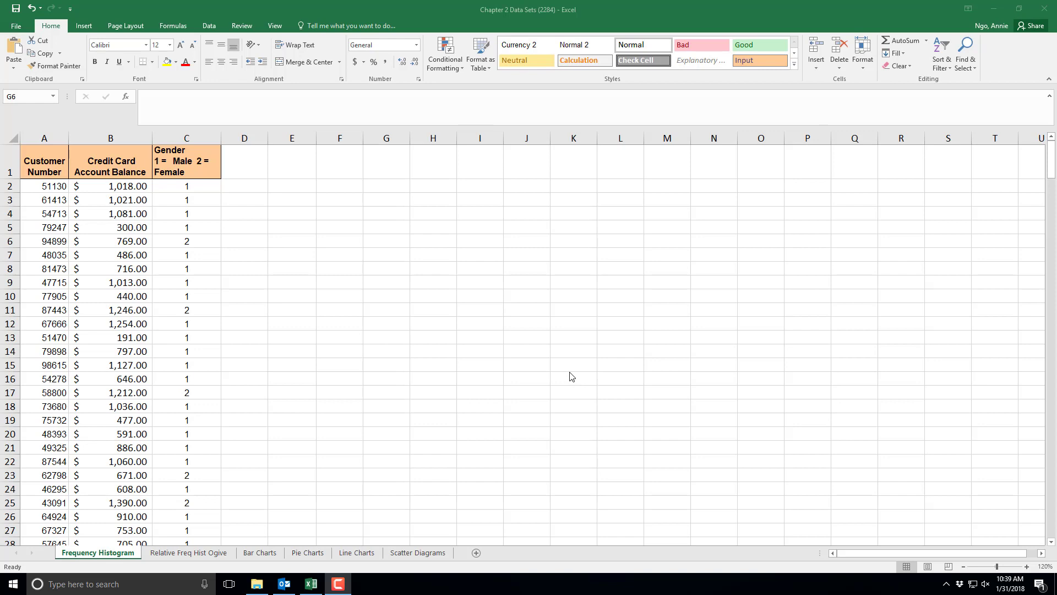
- Create a PivotTable from the Credit Card Account Balance column (B1:B301), placing it on the existing worksheet at cell F1
left_click(105, 157)
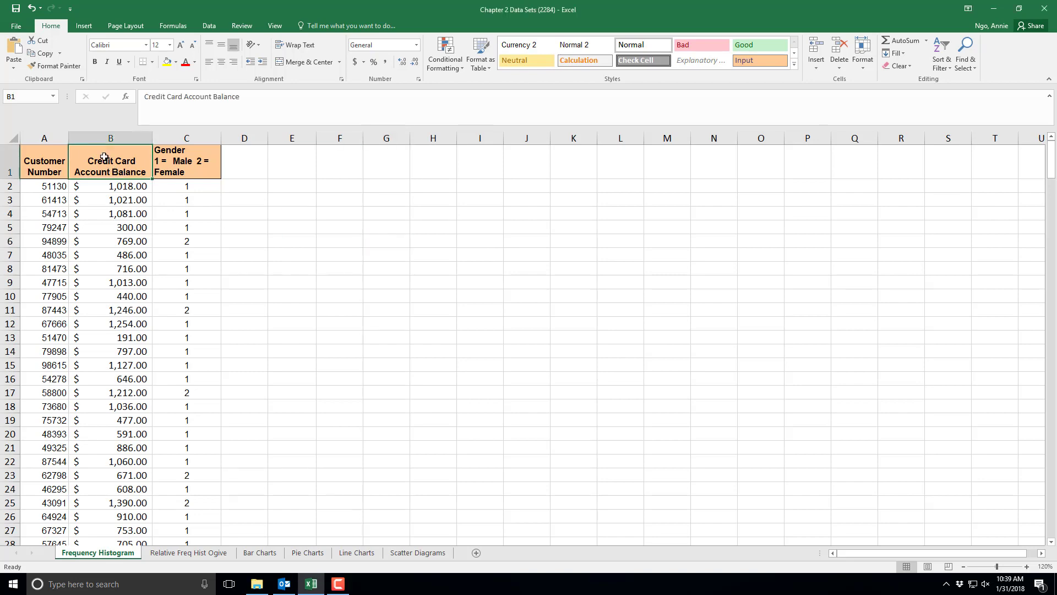
left_click_drag(105, 156, 132, 493)
scroll(399, 290, "up", 20)
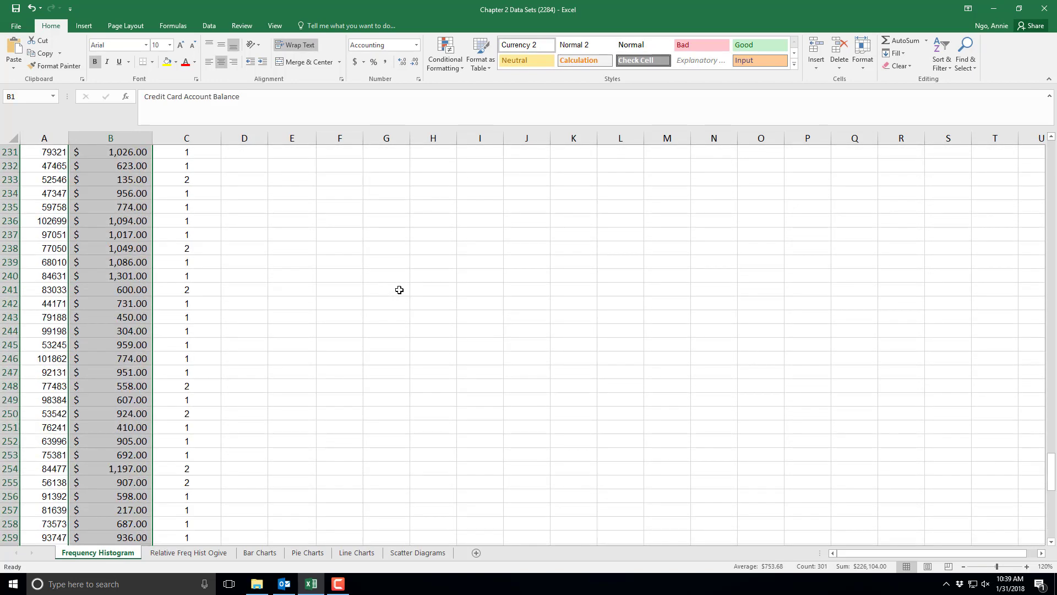
left_click_drag(1051, 435, 1051, 142)
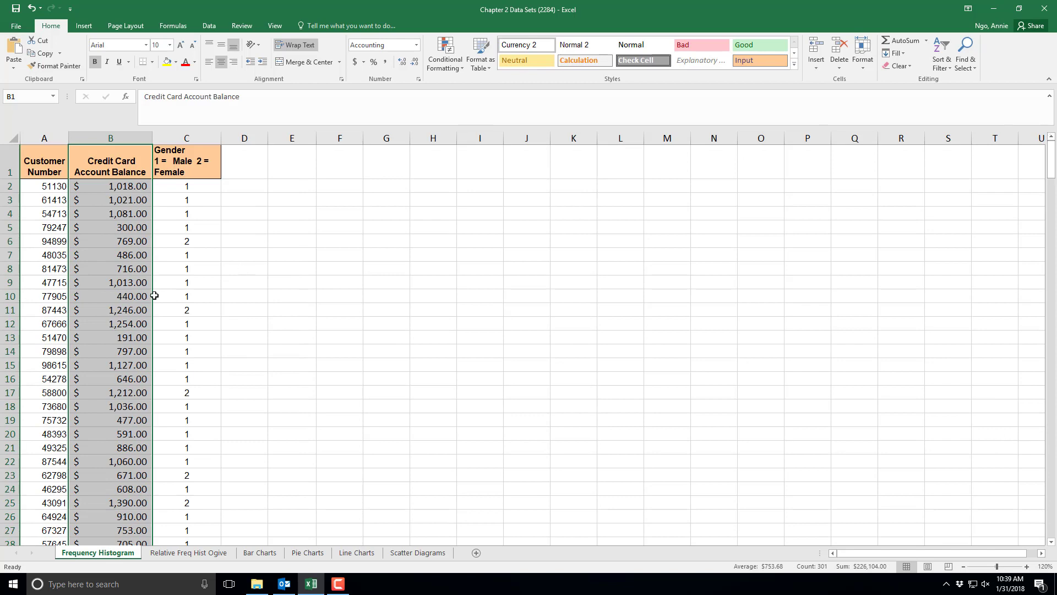
left_click(84, 26)
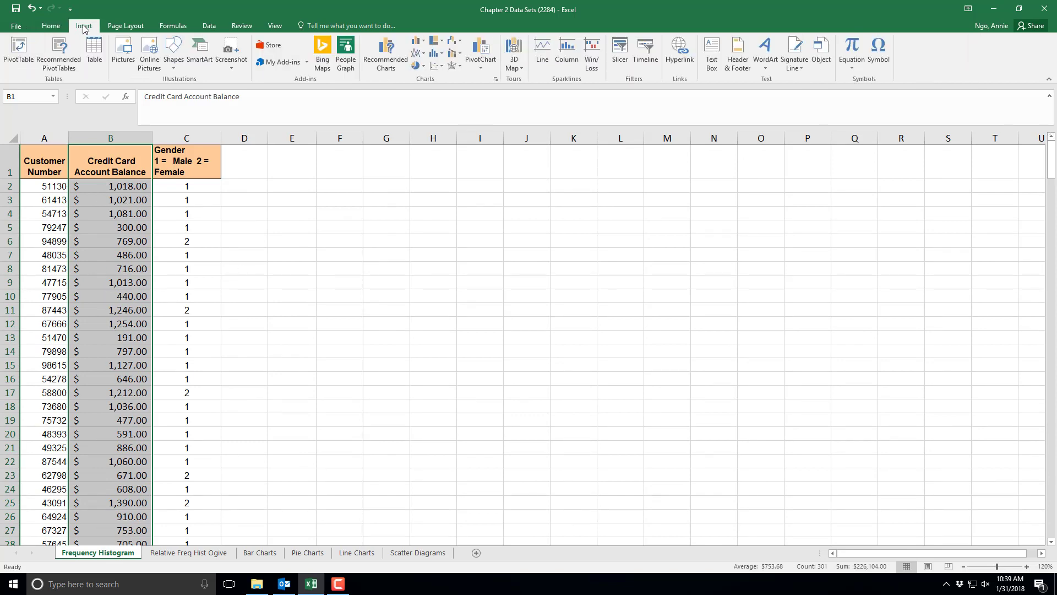
left_click(16, 53)
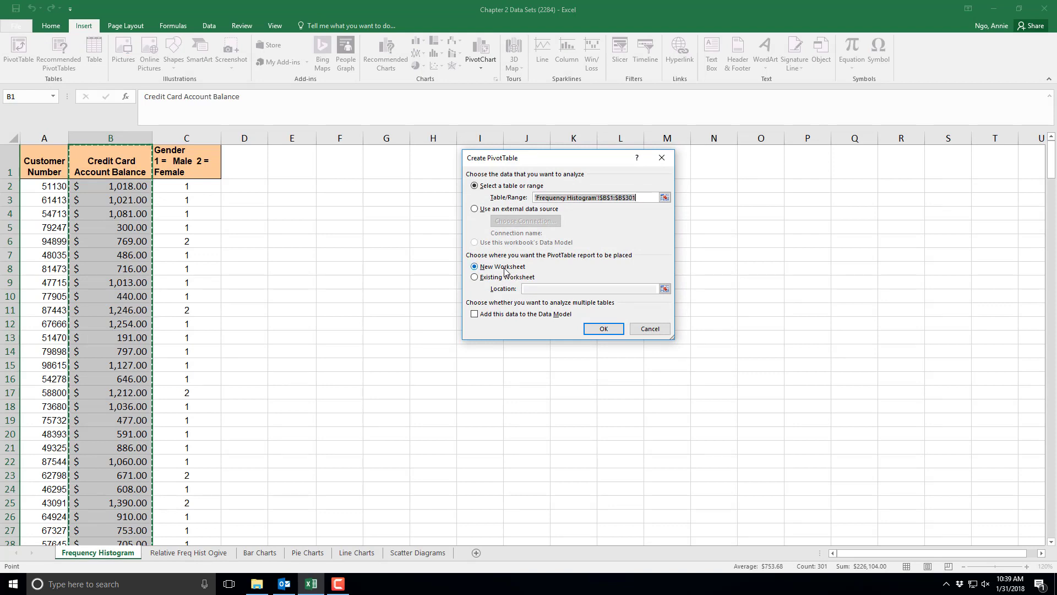
left_click(475, 278)
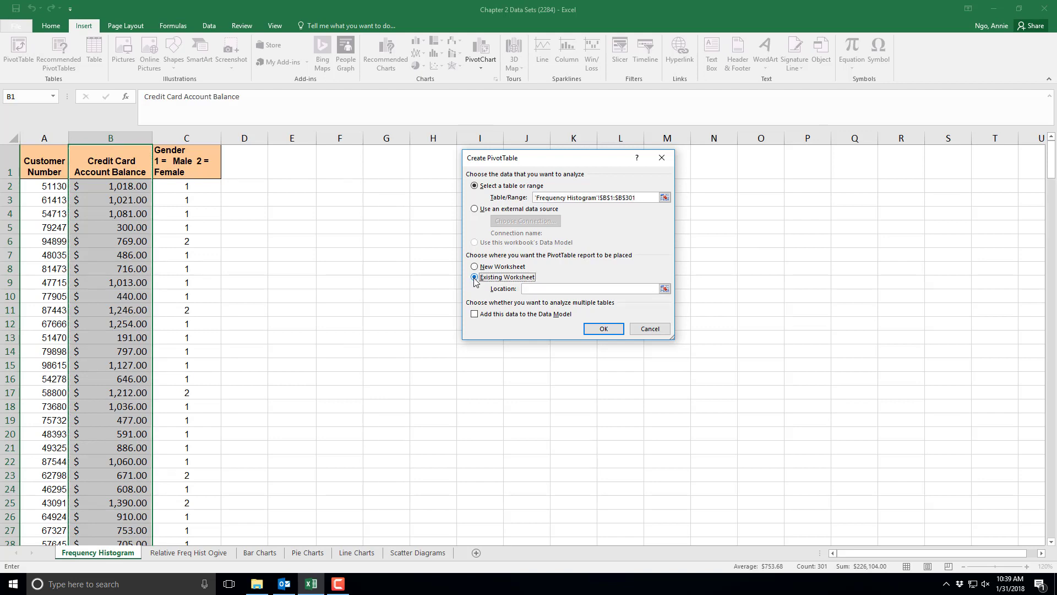
left_click(665, 288)
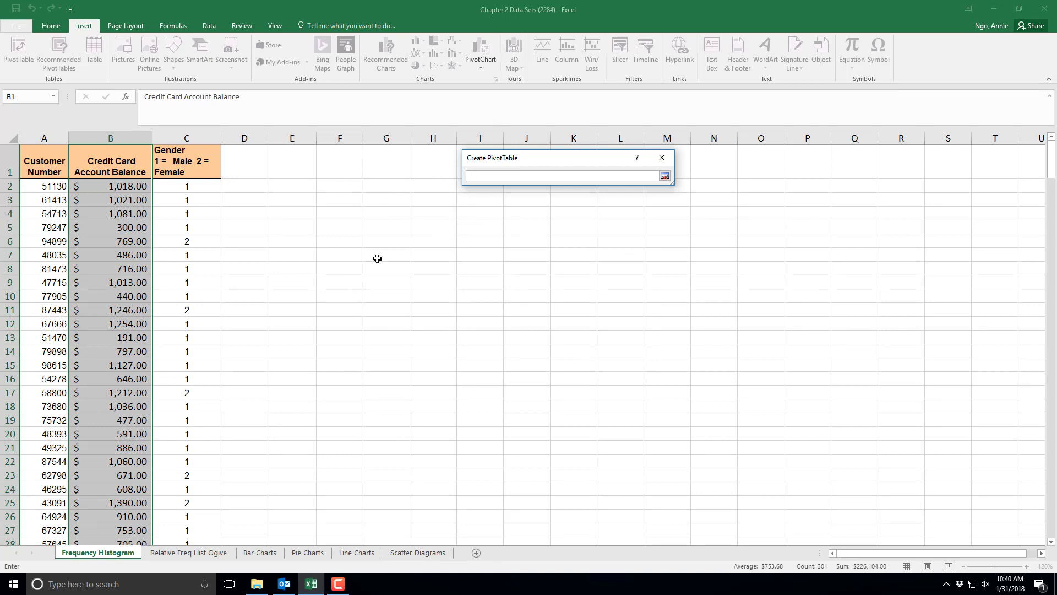
left_click(343, 168)
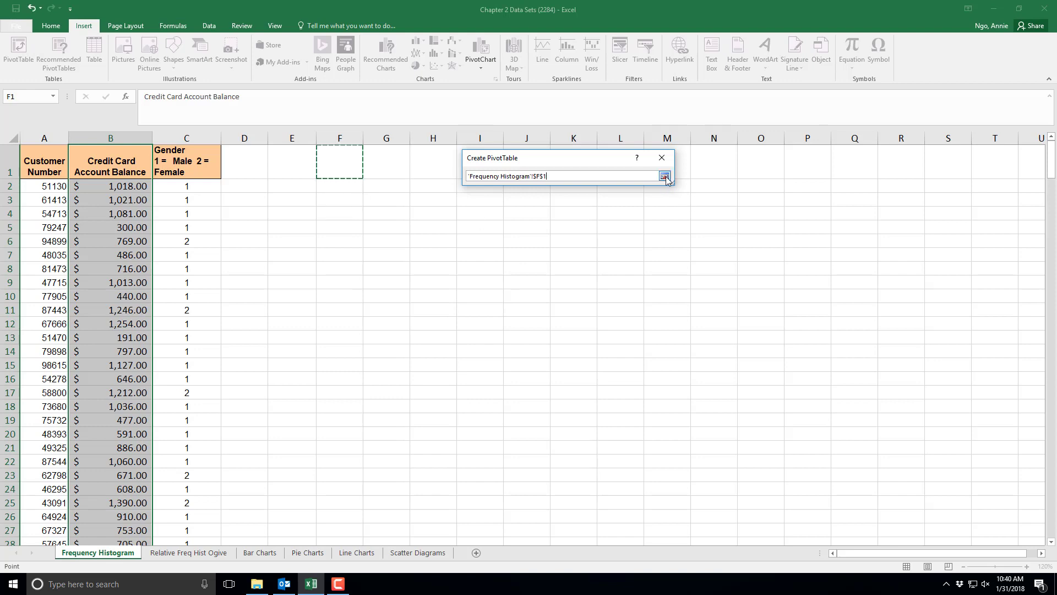
left_click(665, 176)
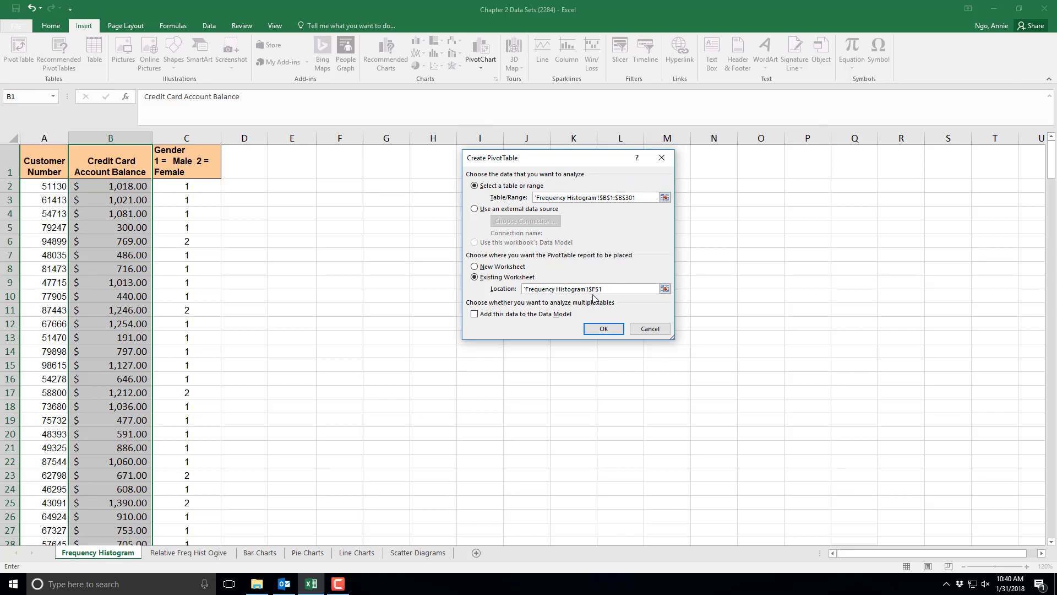
left_click(602, 329)
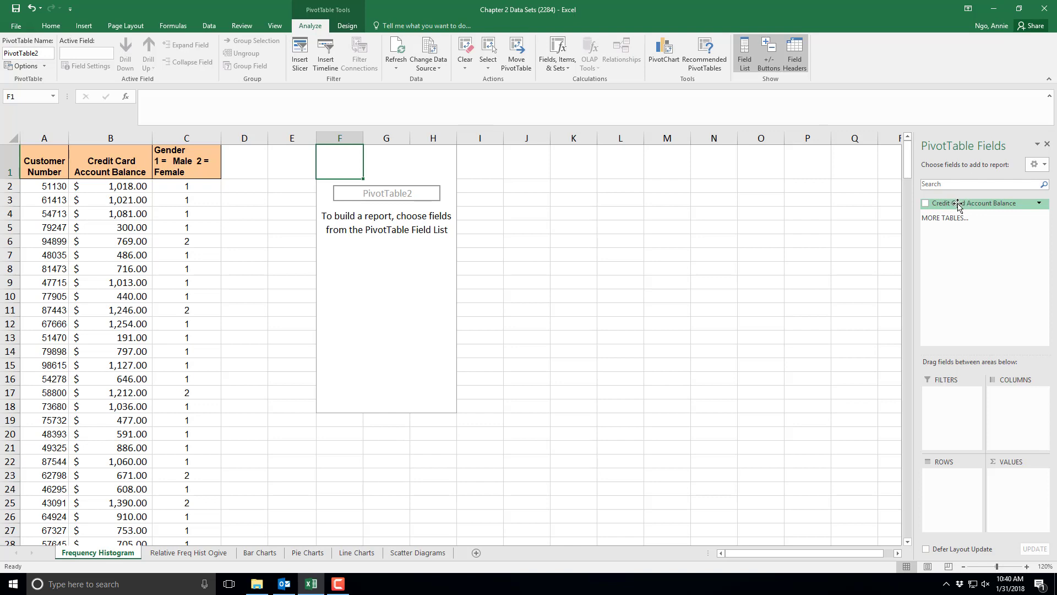
- Add the Credit Card Account Balance field to both the Rows and the Values areas of the PivotTable
left_click_drag(958, 205, 954, 489)
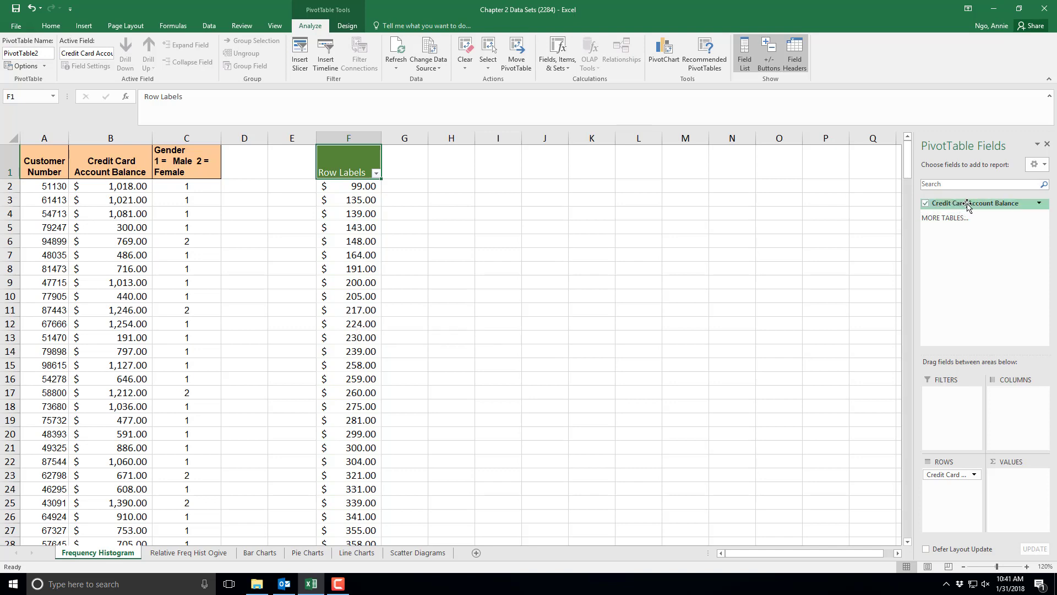
left_click_drag(968, 205, 1020, 489)
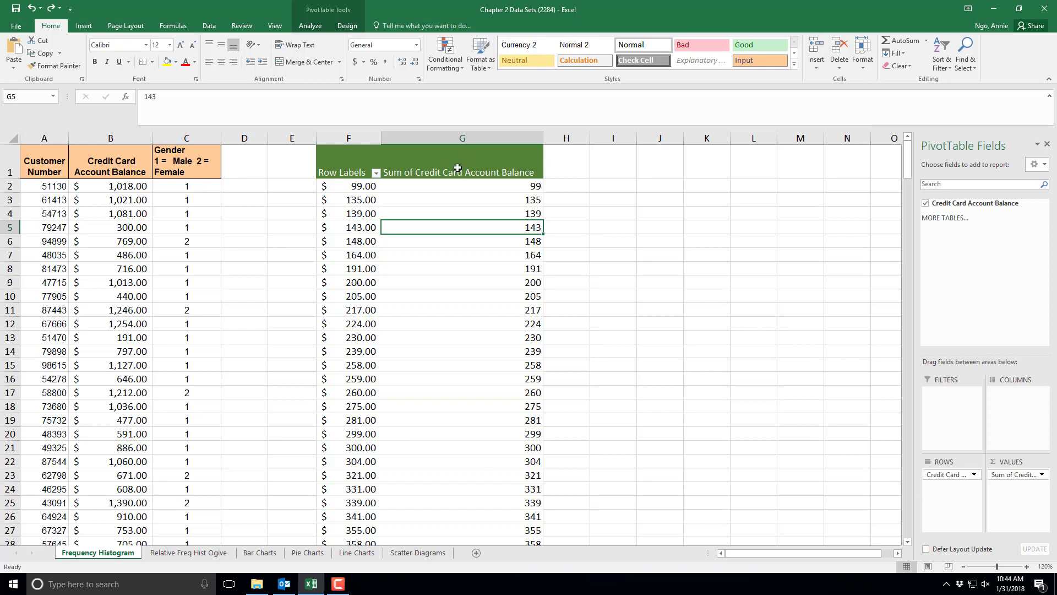
- Change the values field to summarize Credit Card Account Balance by Count instead of Sum
right_click(460, 170)
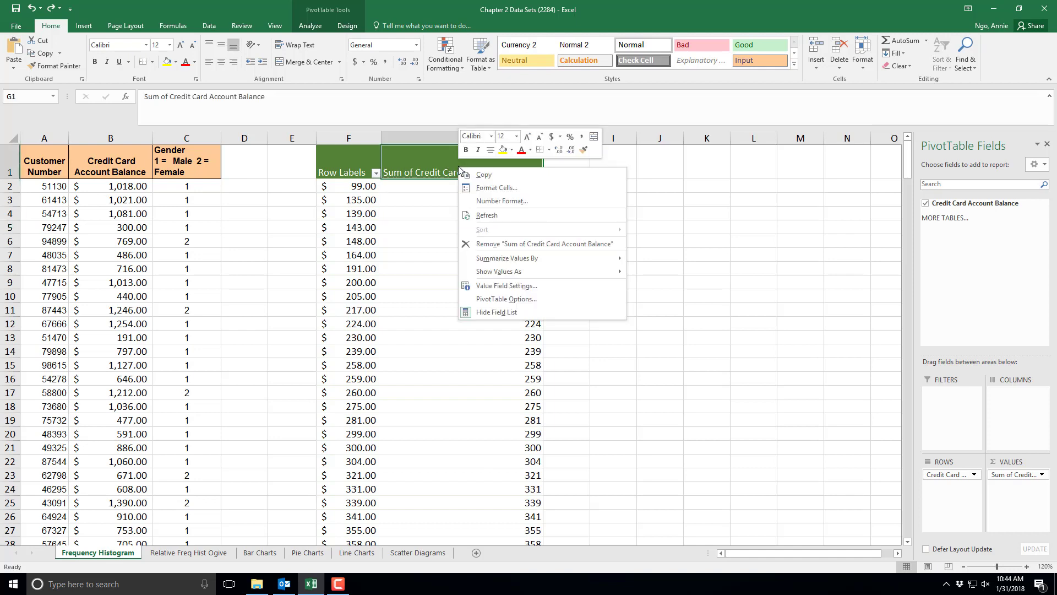
mouse_move(524, 261)
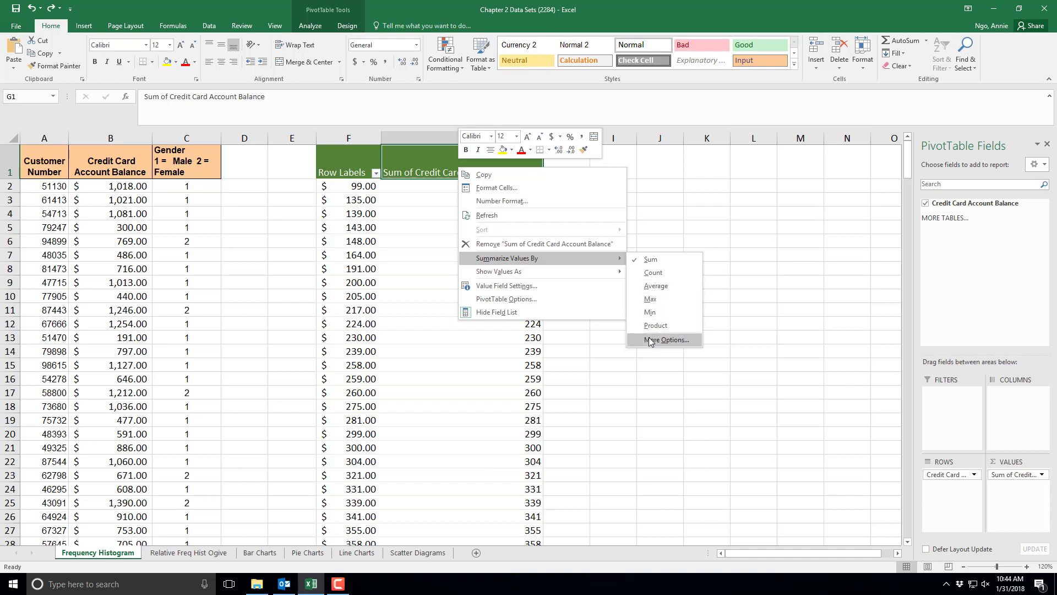
left_click(645, 277)
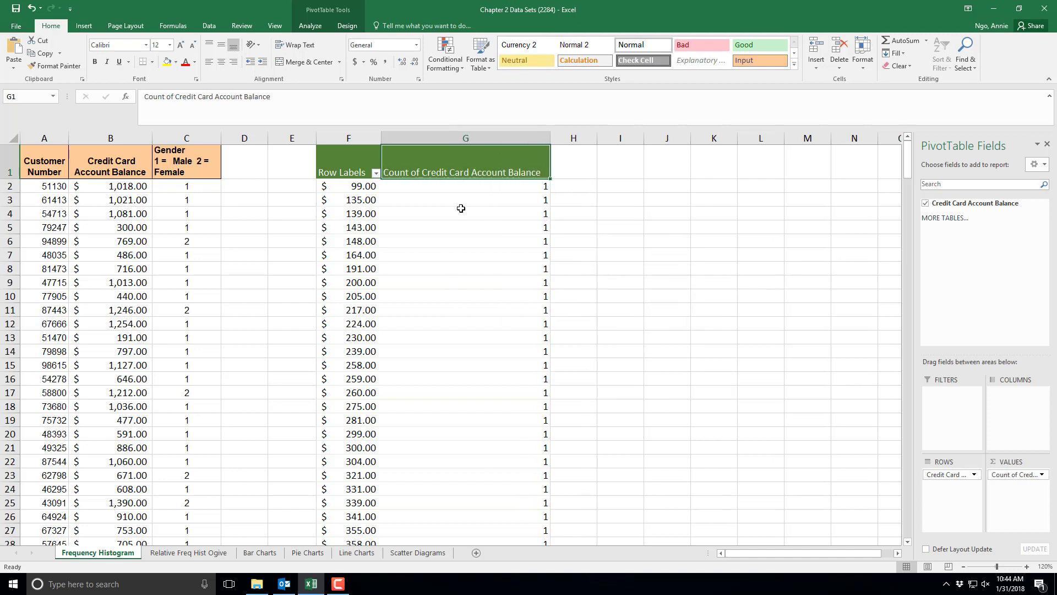
double_click(433, 163)
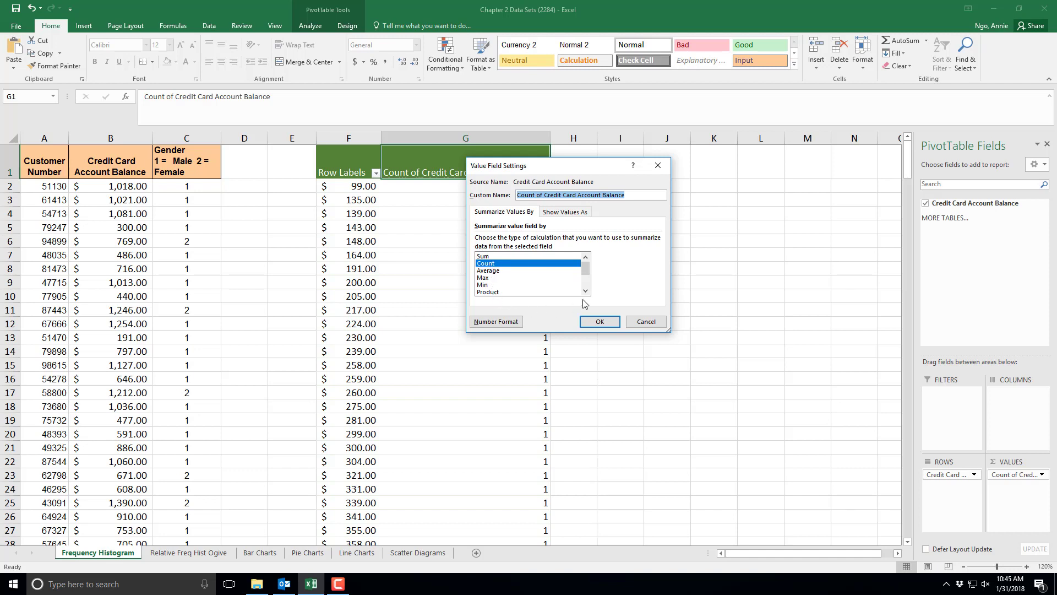
left_click(599, 322)
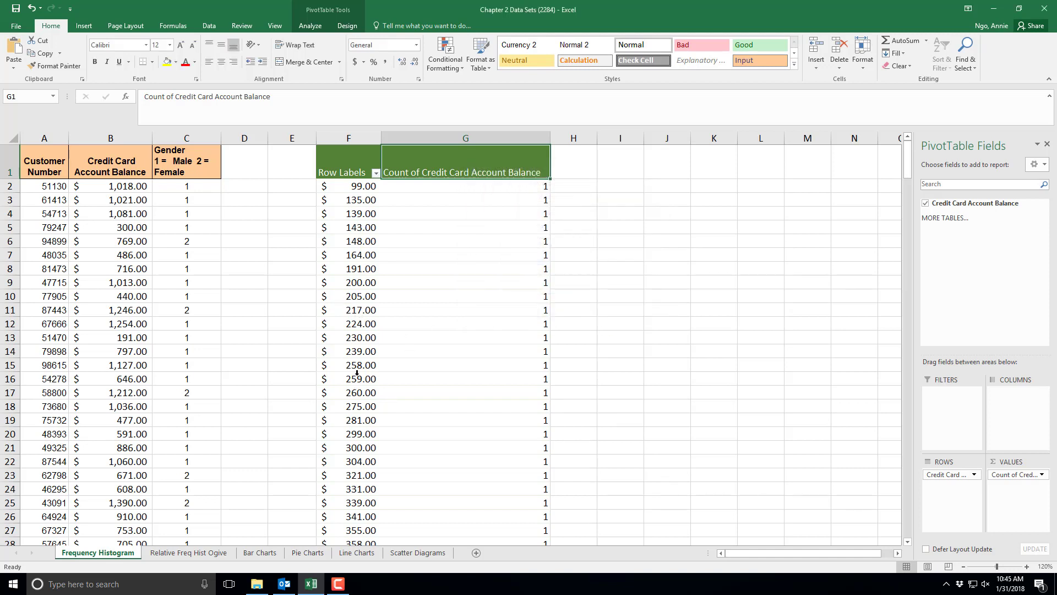
- Group the balance row labels into bins starting at 90, ending at 1500, with an interval of 160
right_click(352, 255)
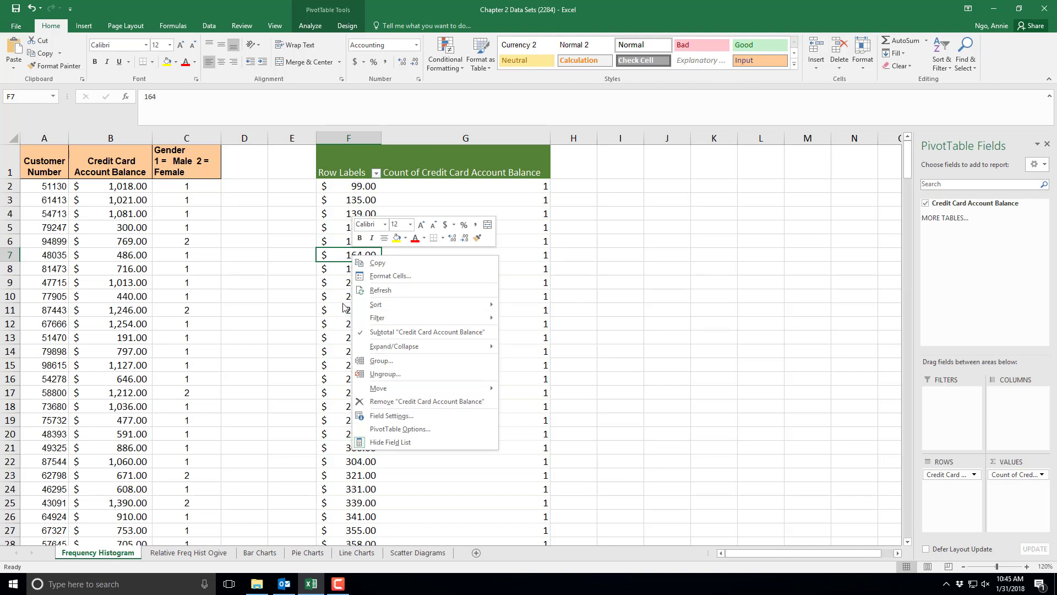
left_click(377, 362)
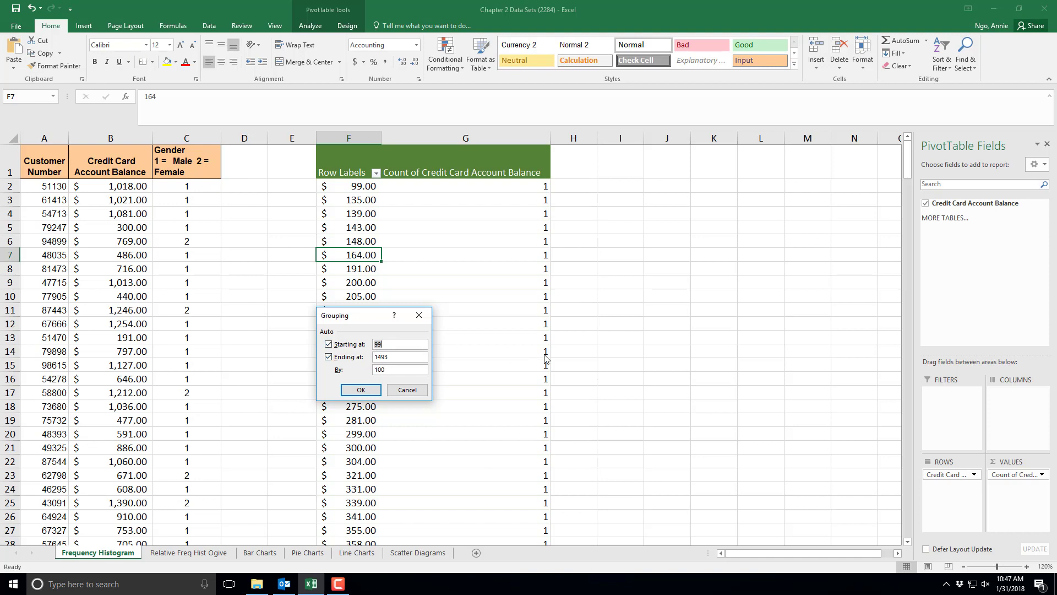
key("BackSpace")
type("0")
left_click(340, 359)
type("1500")
left_click(339, 370)
type("155")
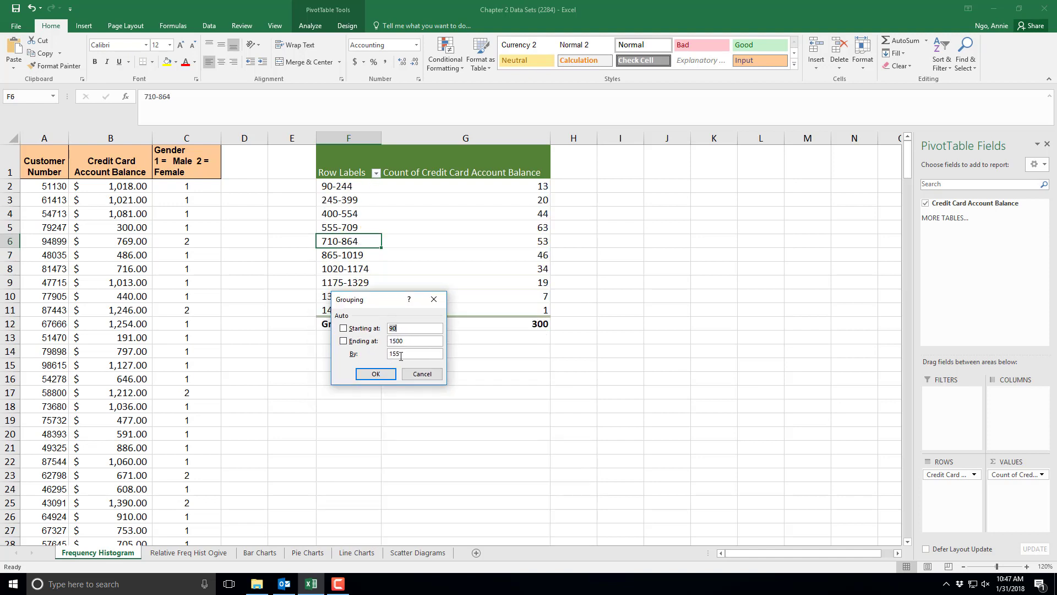
double_click(399, 353)
type("160")
key("Return")
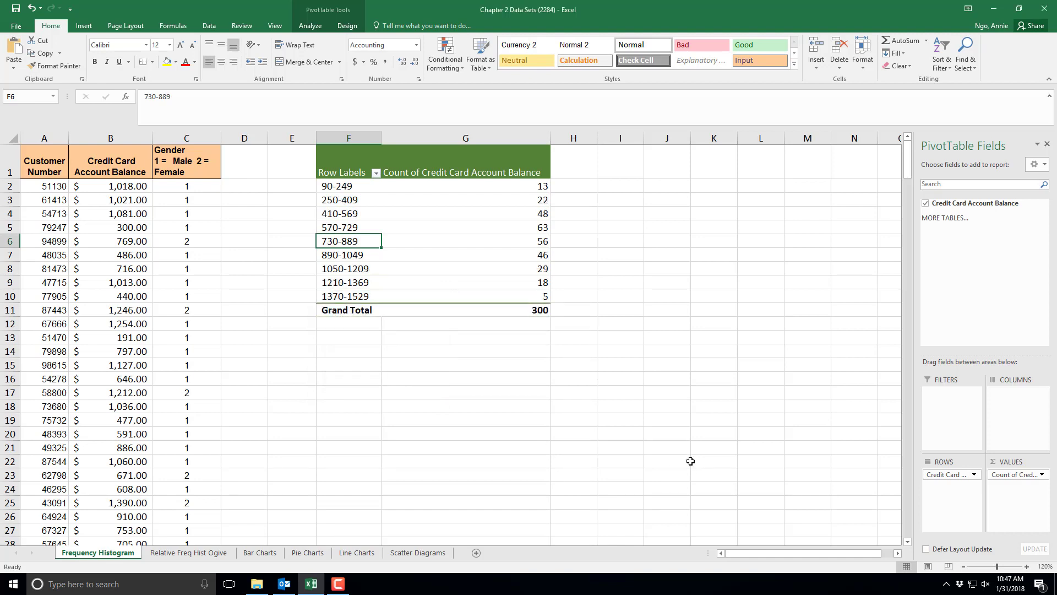
left_click(363, 377)
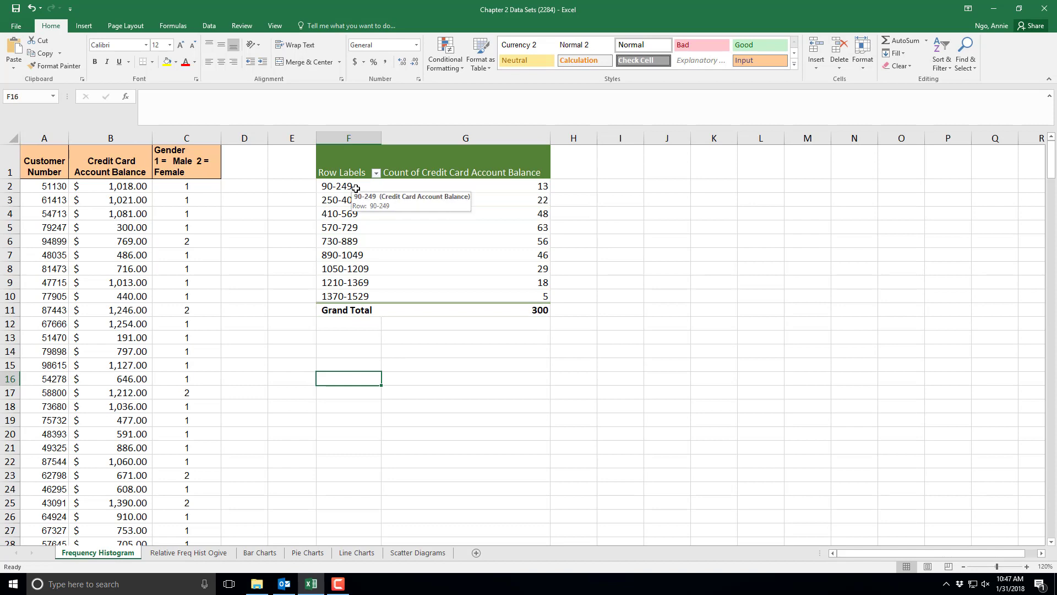
left_click(342, 200)
left_click_drag(342, 213, 379, 361)
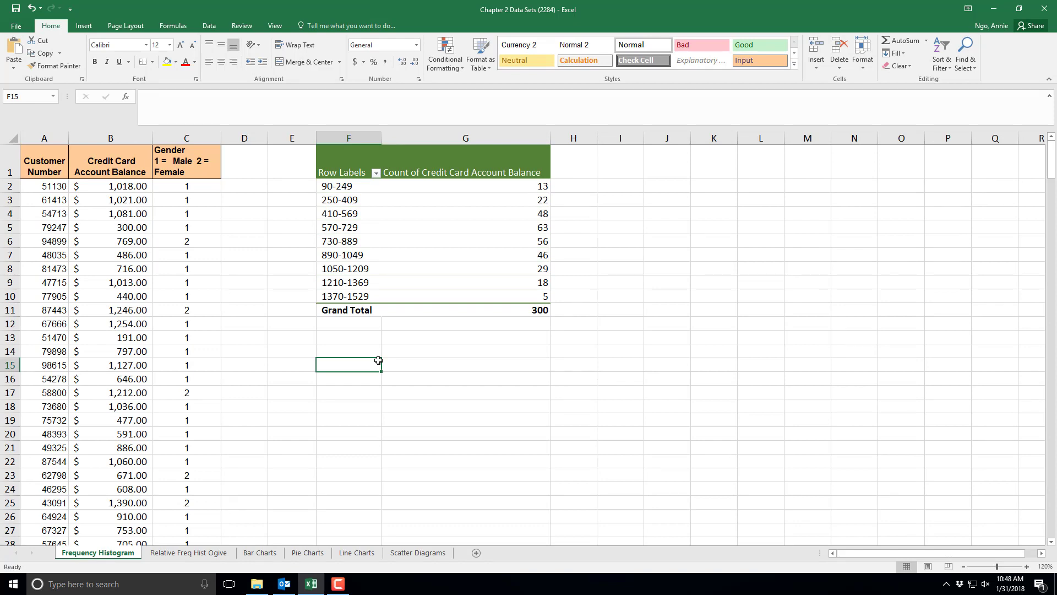
- Try regrouping the bins with automatic start and end values and an interval of 155, then undo the regrouping
right_click(361, 247)
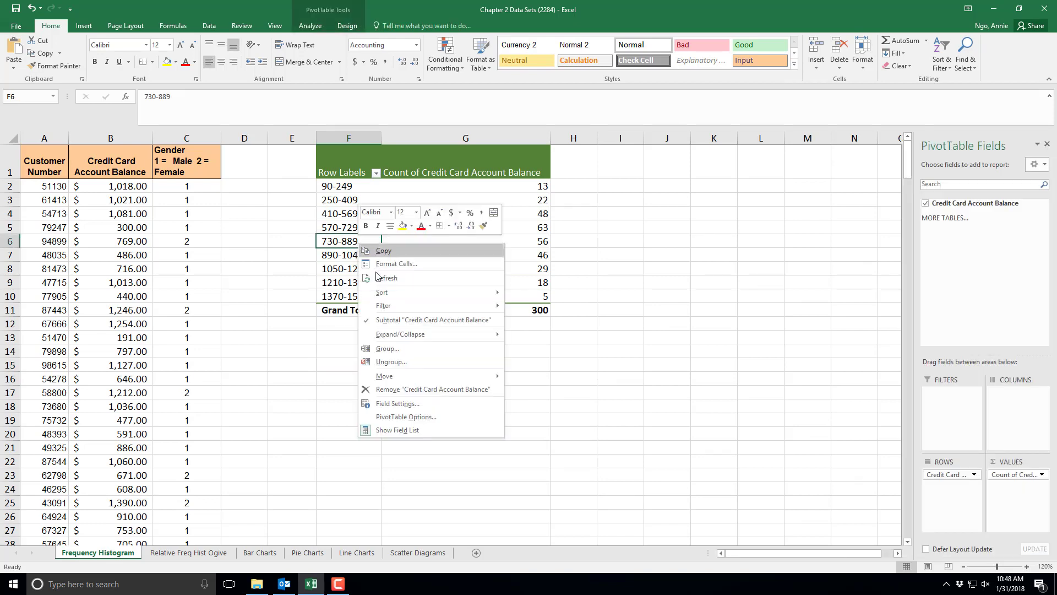
left_click(399, 354)
left_click(379, 333)
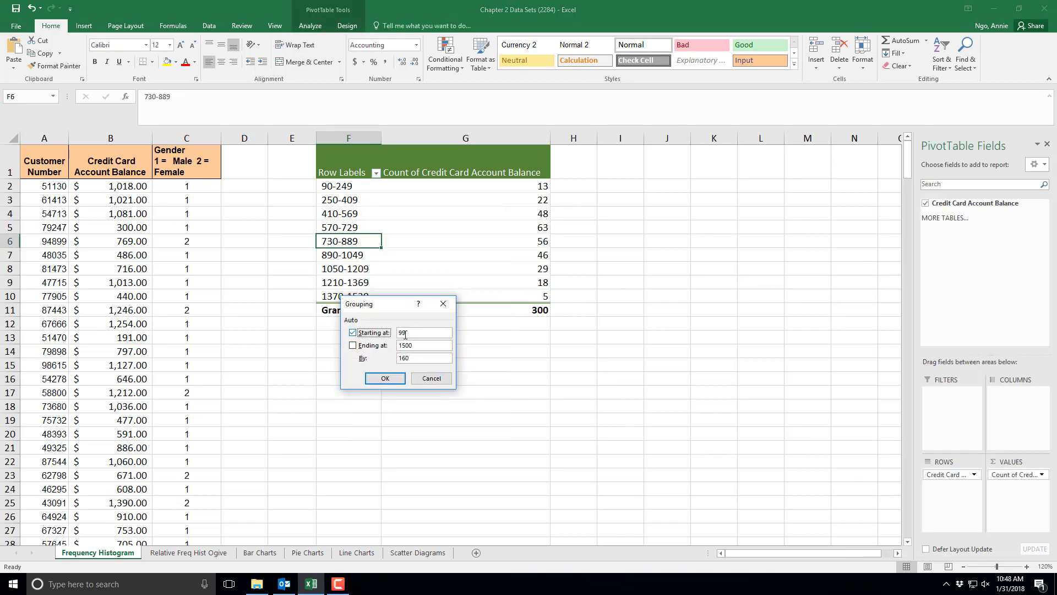
left_click(379, 347)
double_click(409, 358)
type("155")
key("Return")
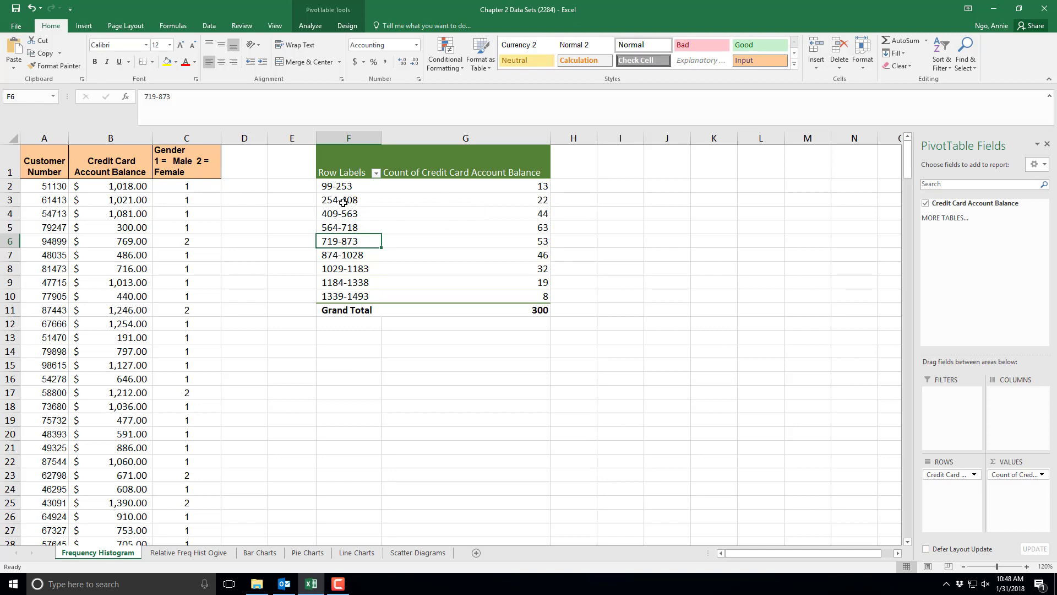
key("ctrl+z")
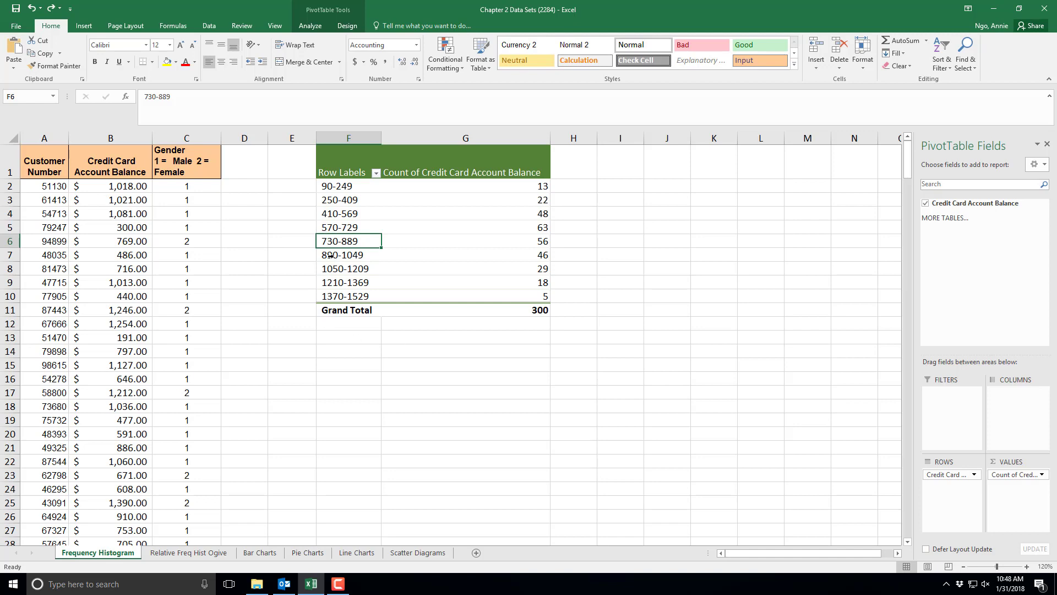
key("Down")
key("Down")
key("Down")
key("Down")
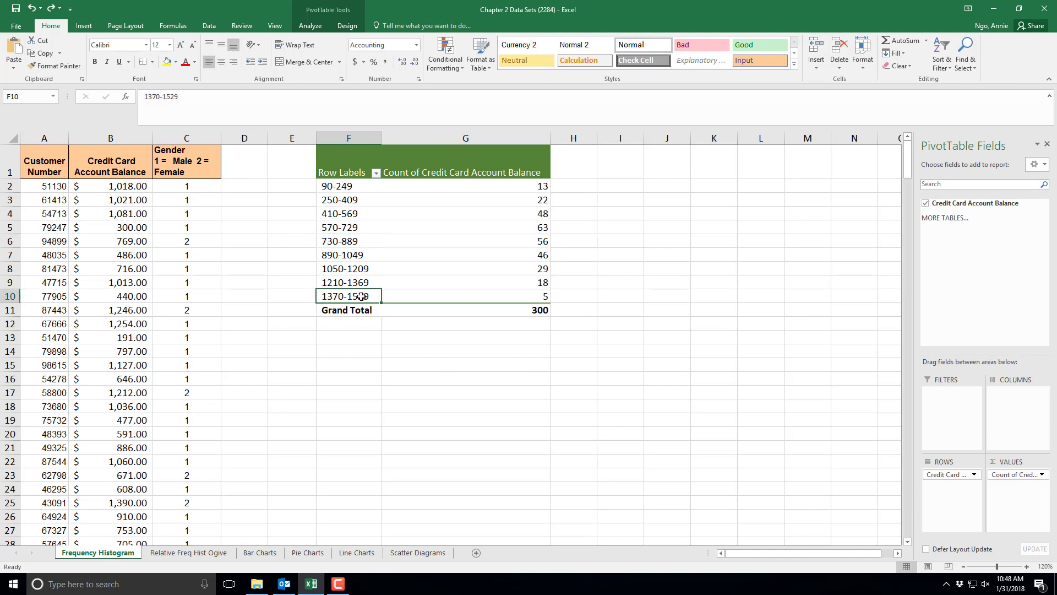
left_click(368, 361)
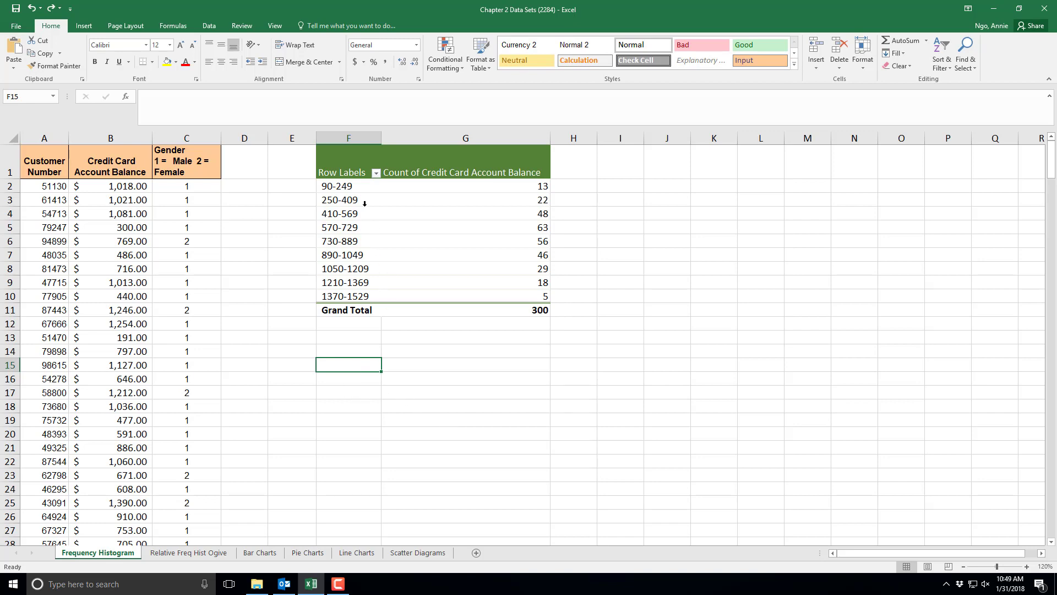
- Select the grouped PivotTable rows and insert a 2-D clustered column chart from them
left_click_drag(346, 180, 420, 296)
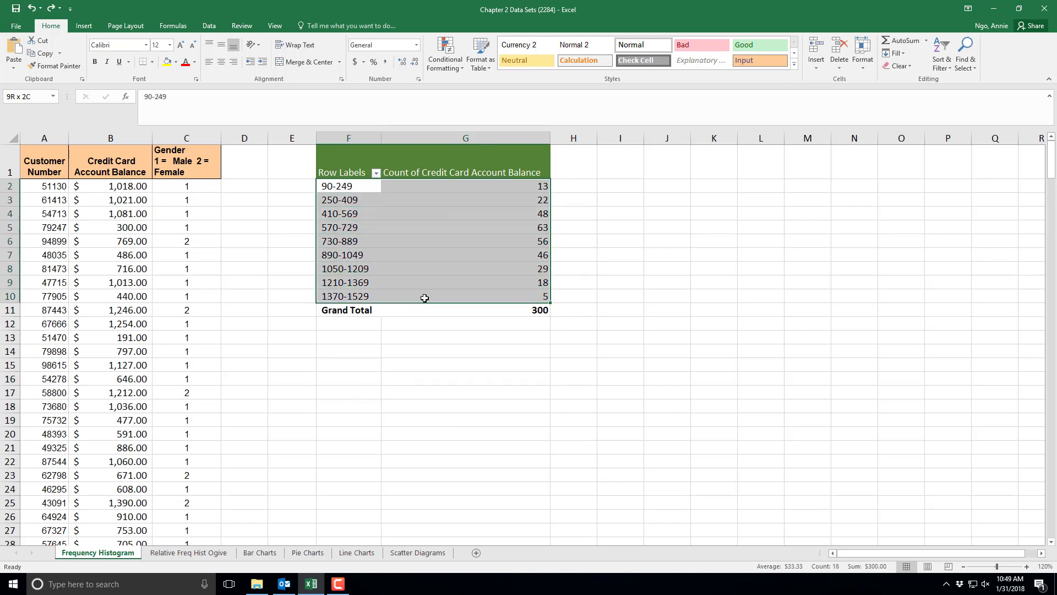
left_click(87, 26)
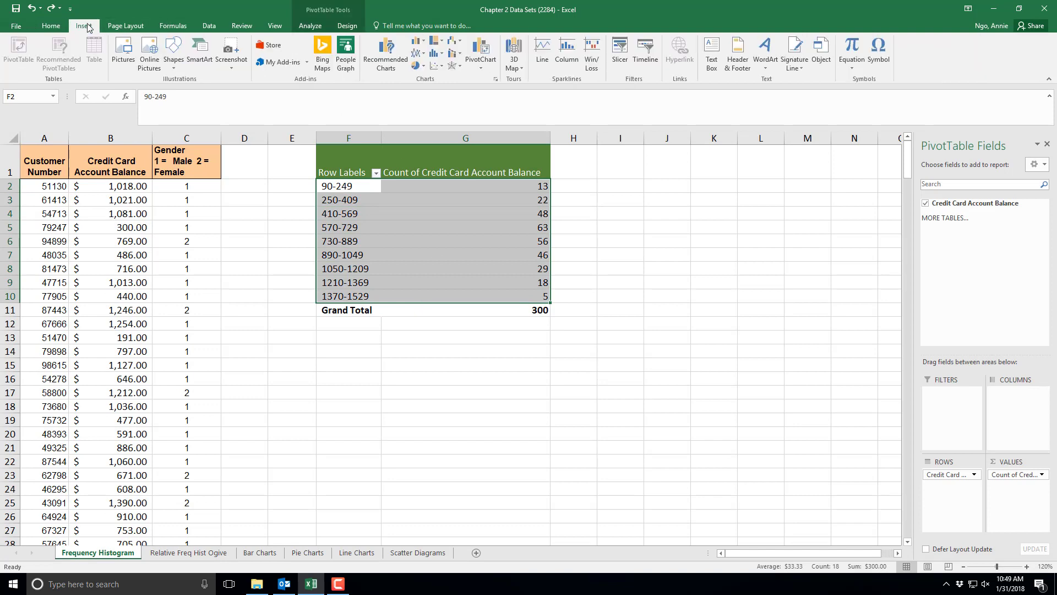
left_click(423, 45)
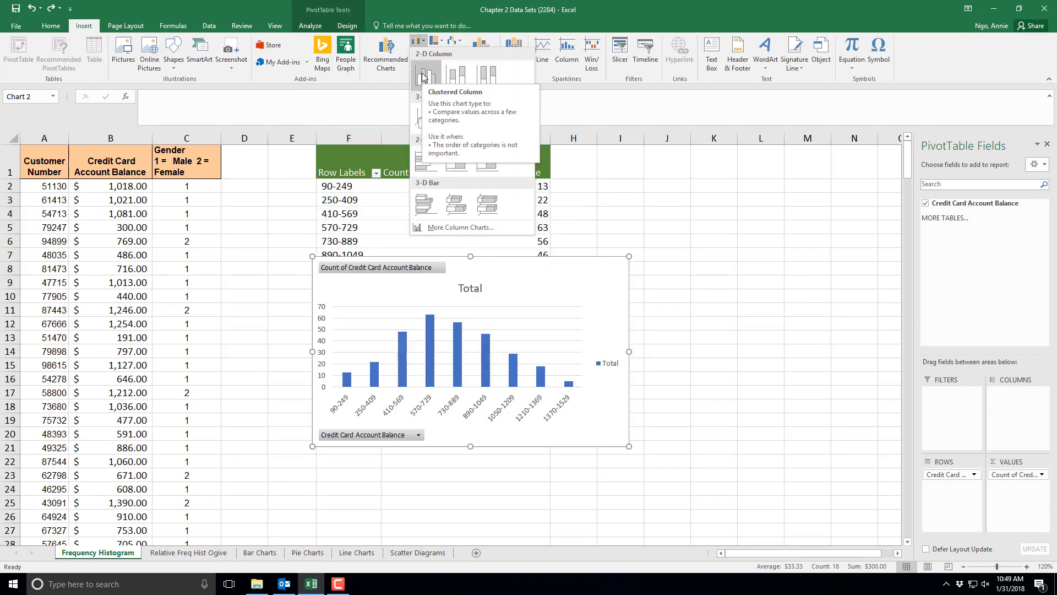
left_click(423, 76)
- Move the column chart beside the PivotTable and close the PivotChart Fields pane
left_click_drag(552, 275, 793, 266)
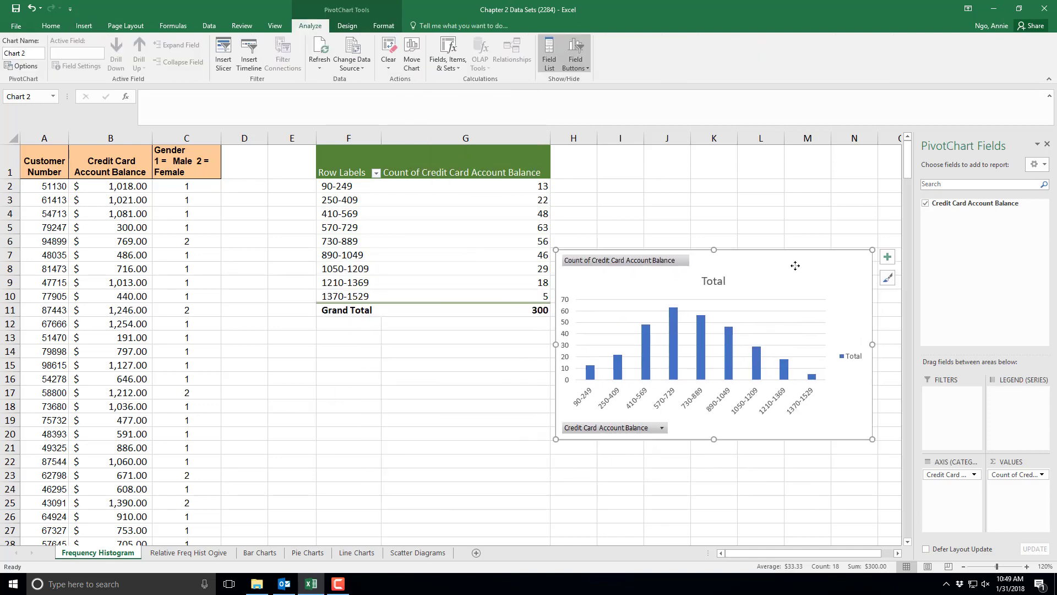
double_click(793, 266)
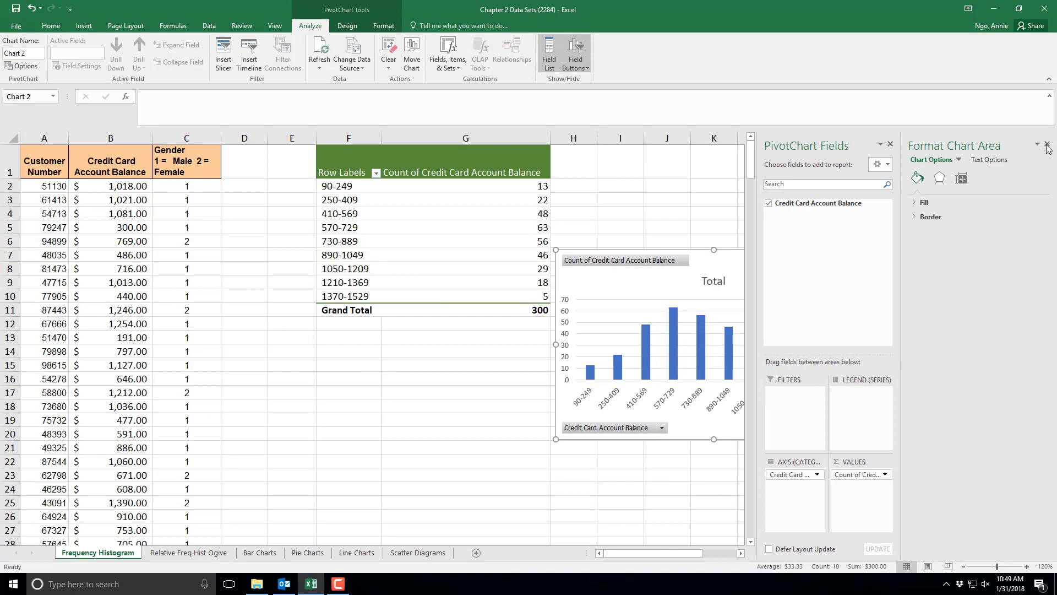
left_click(890, 144)
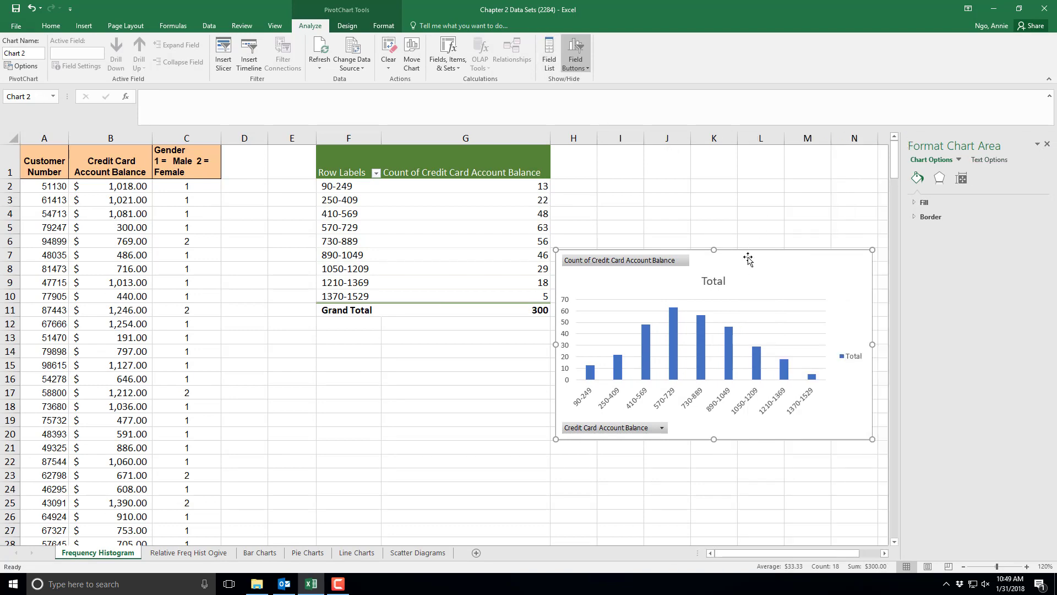
- Move the chart below the PivotTable and set the data series gap width to 0% so the columns touch
left_click_drag(744, 271, 549, 351)
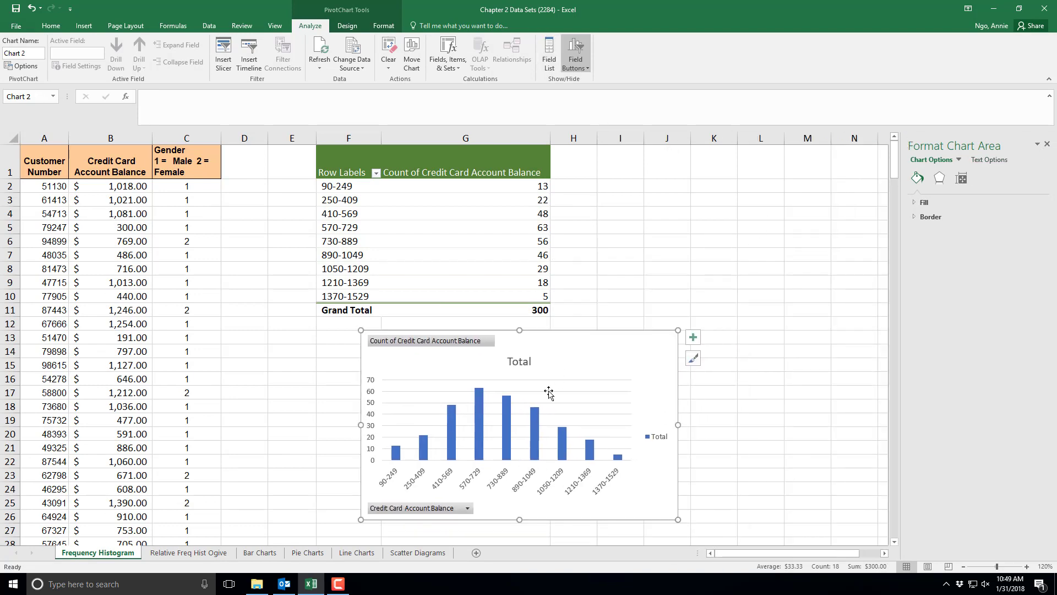
right_click(534, 422)
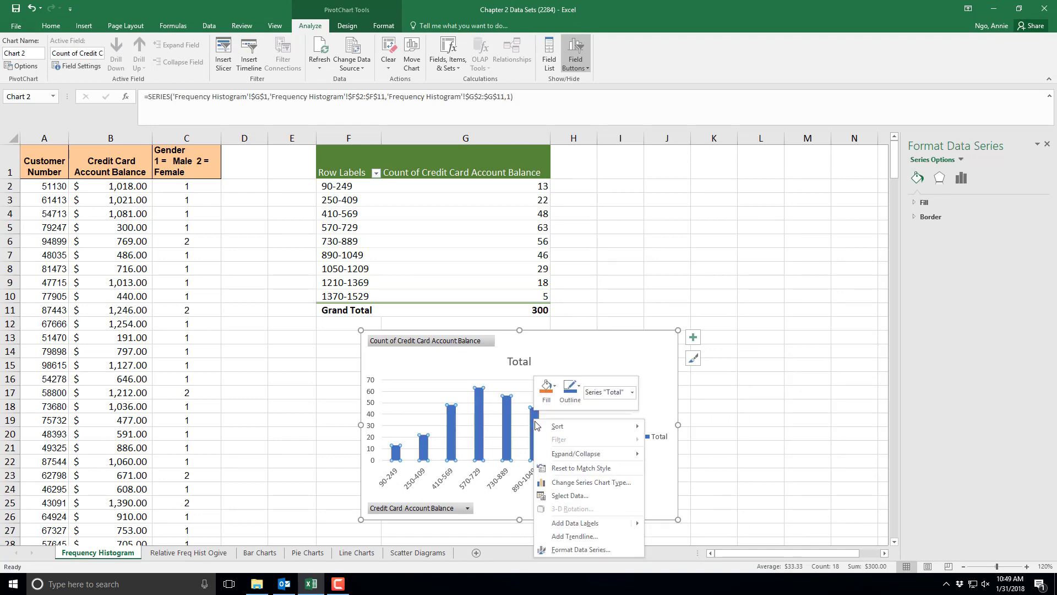
left_click(569, 549)
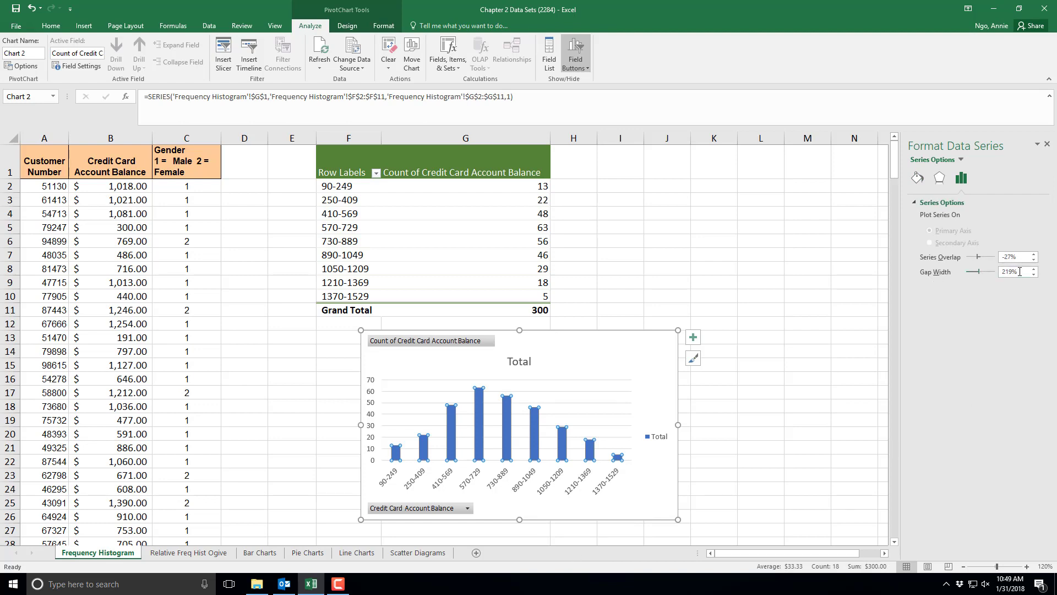
left_click(980, 272)
type("0")
key("Return")
left_click(803, 436)
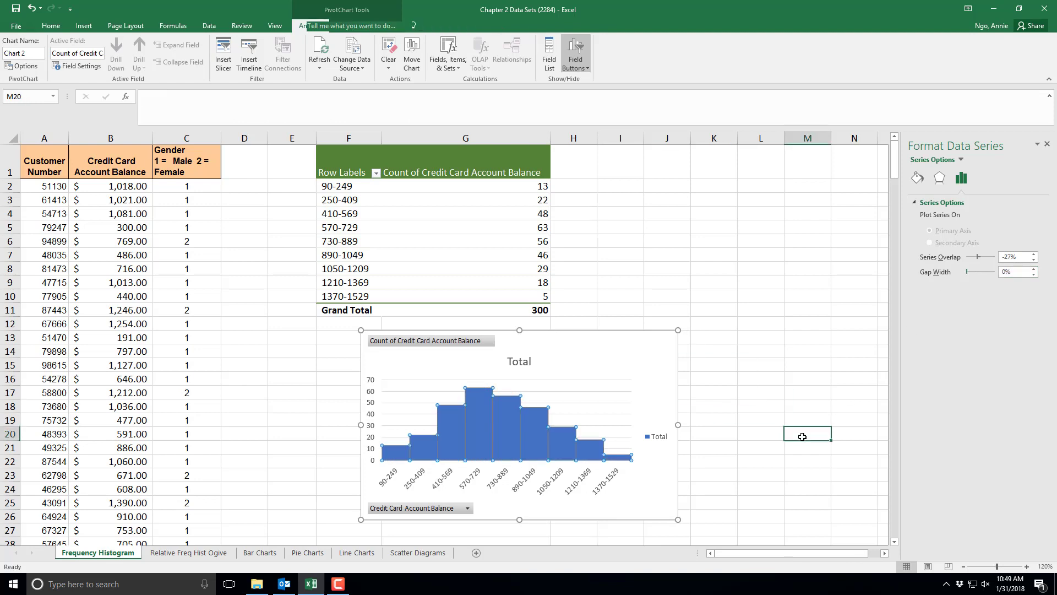
- Give the histogram's data series a solid dark border line
right_click(534, 432)
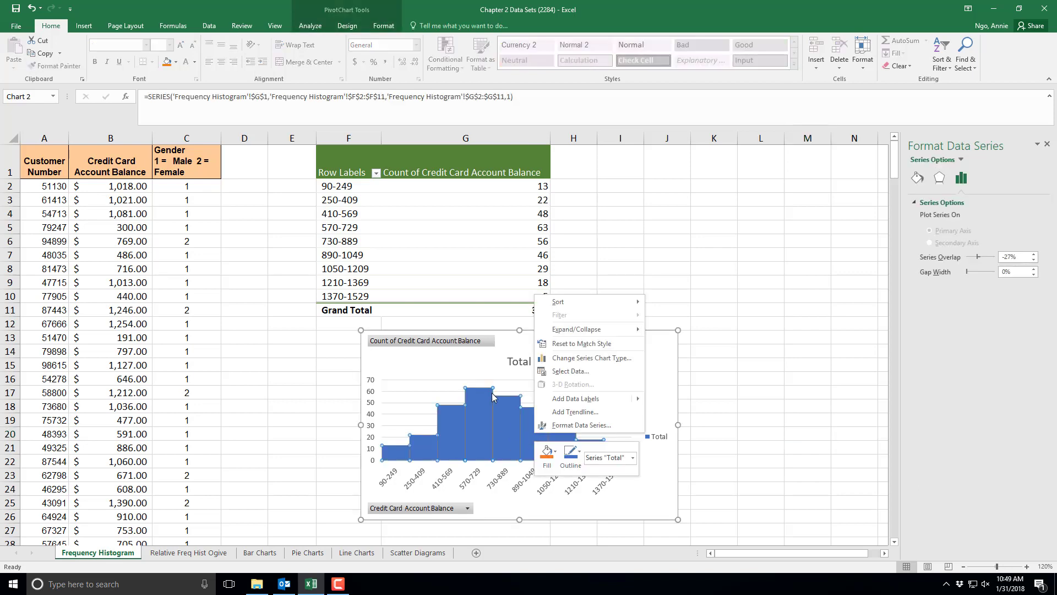
left_click(918, 178)
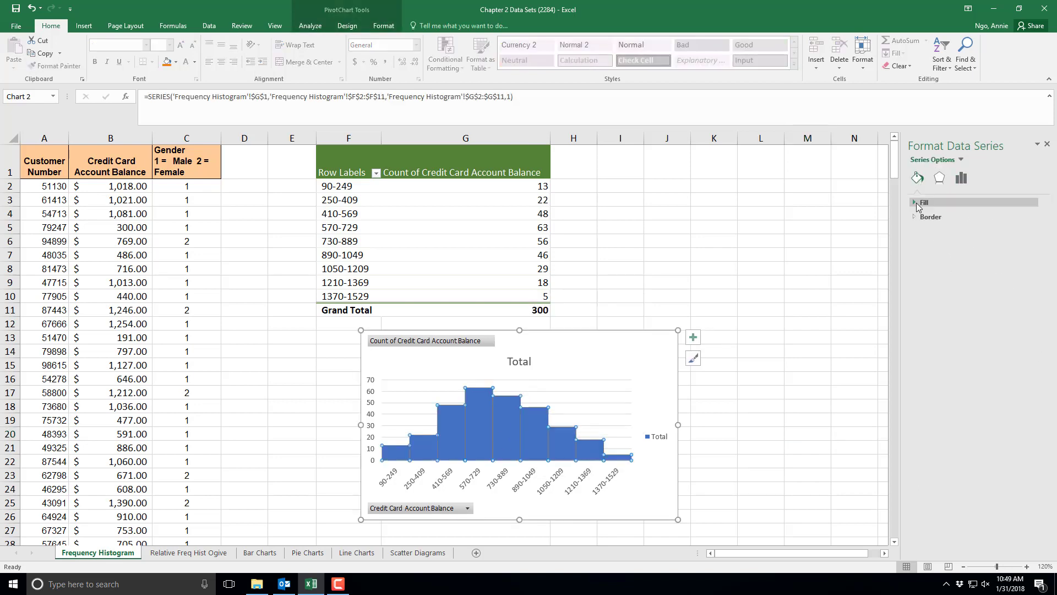
left_click(918, 216)
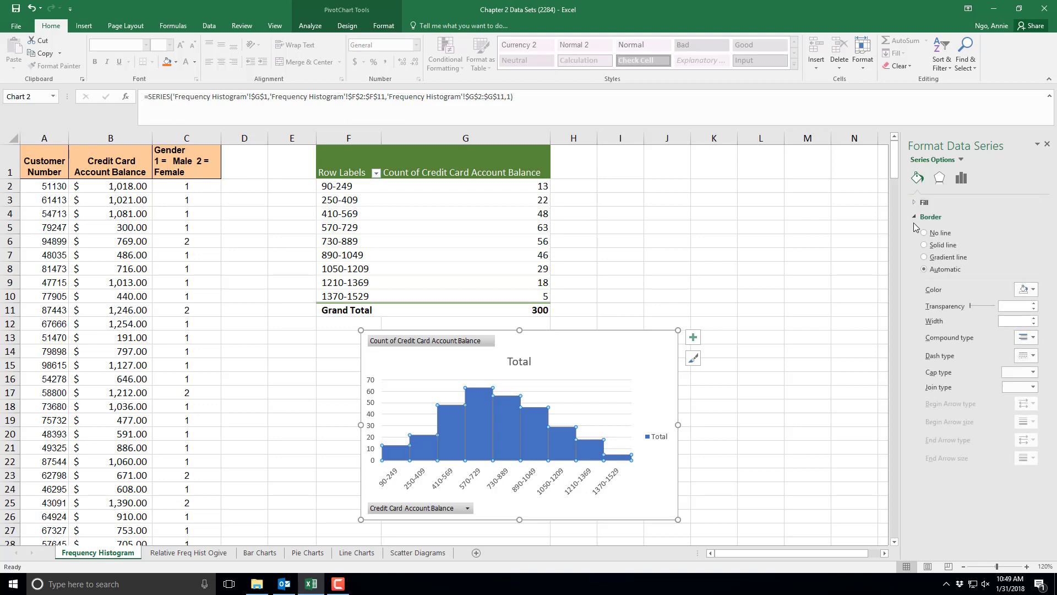
right_click(570, 450)
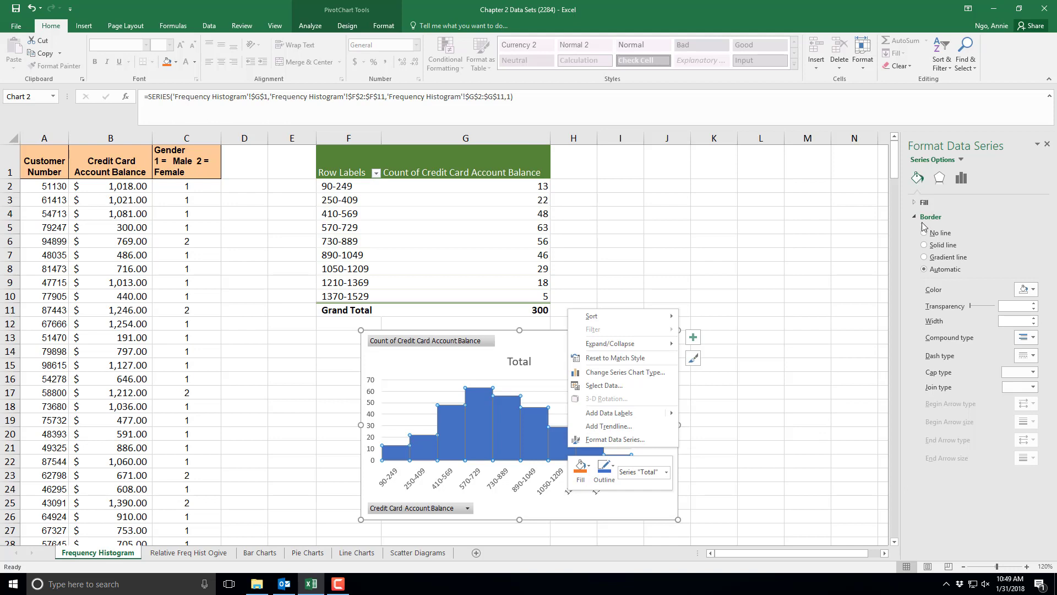
left_click(940, 248)
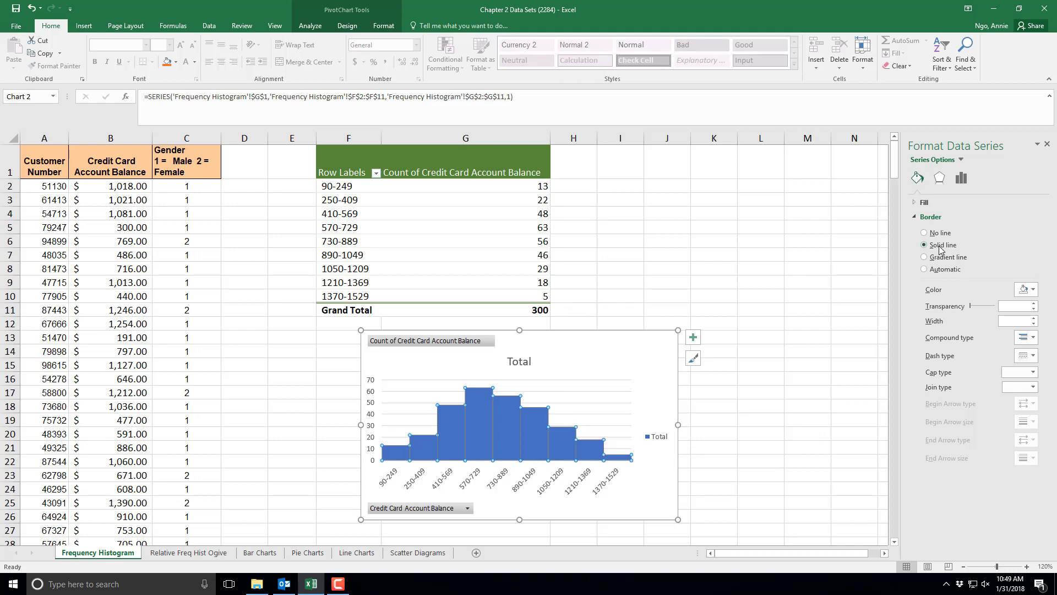
left_click(1031, 290)
left_click(974, 314)
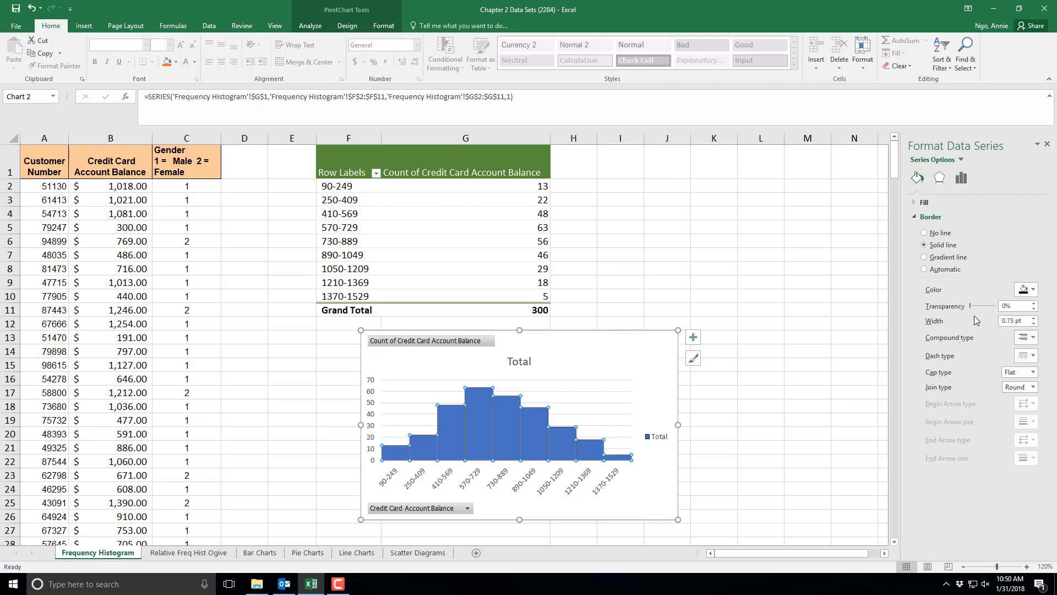
left_click(772, 373)
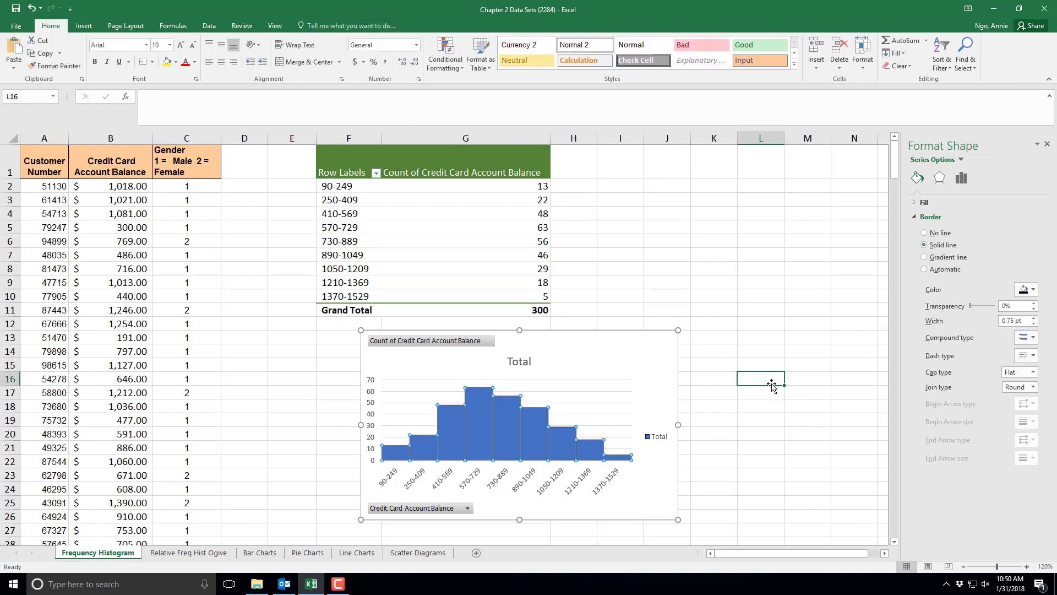
- Retitle the chart "Credit Card Acct Balance Frequency Histogram"
left_click(523, 364)
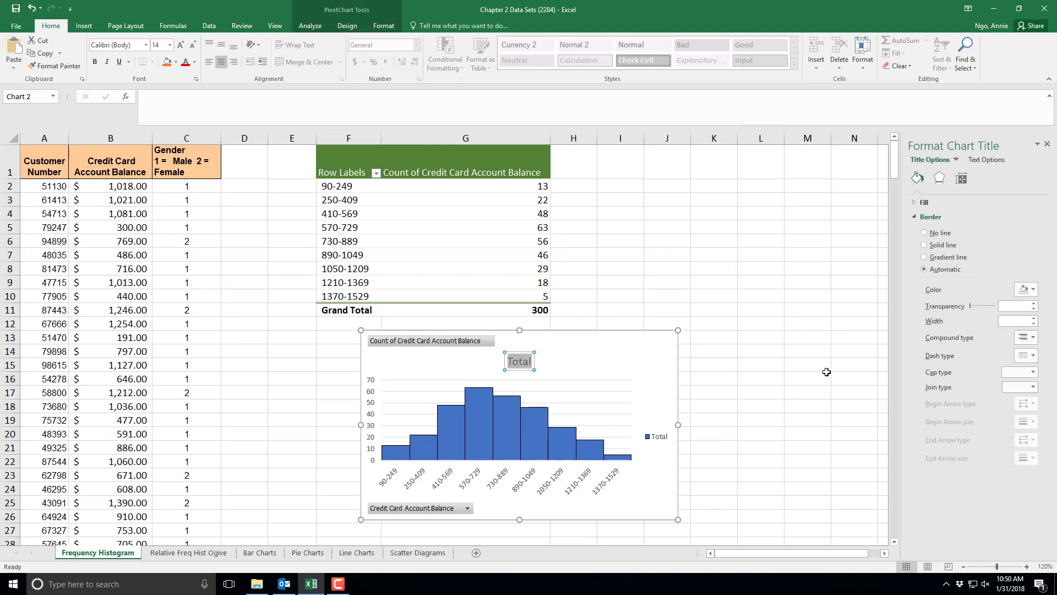
type("Credit C")
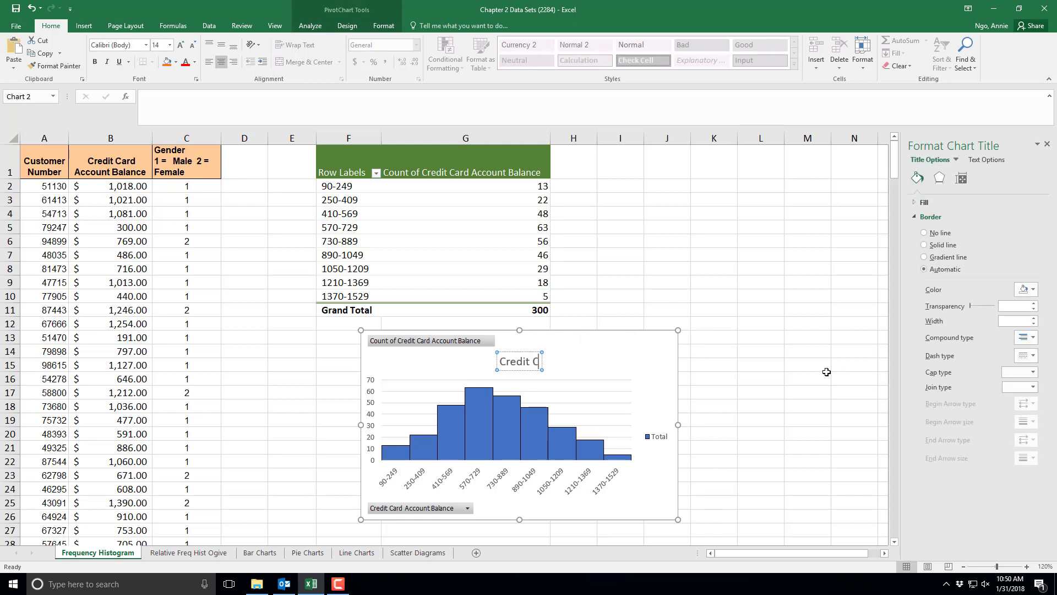
type("ard Acct")
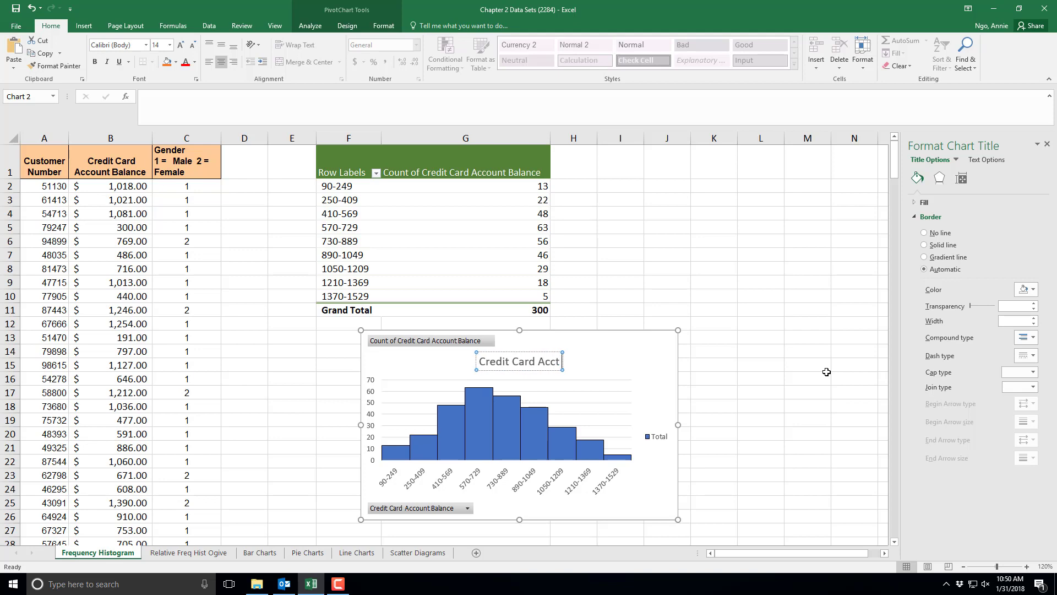
type(" Balance")
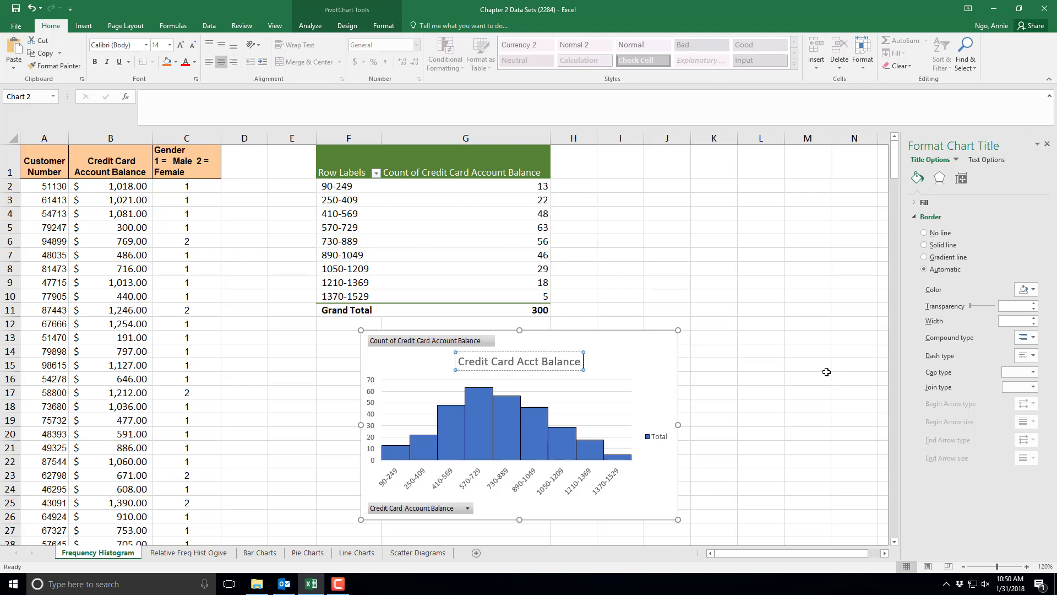
type(" Frequency")
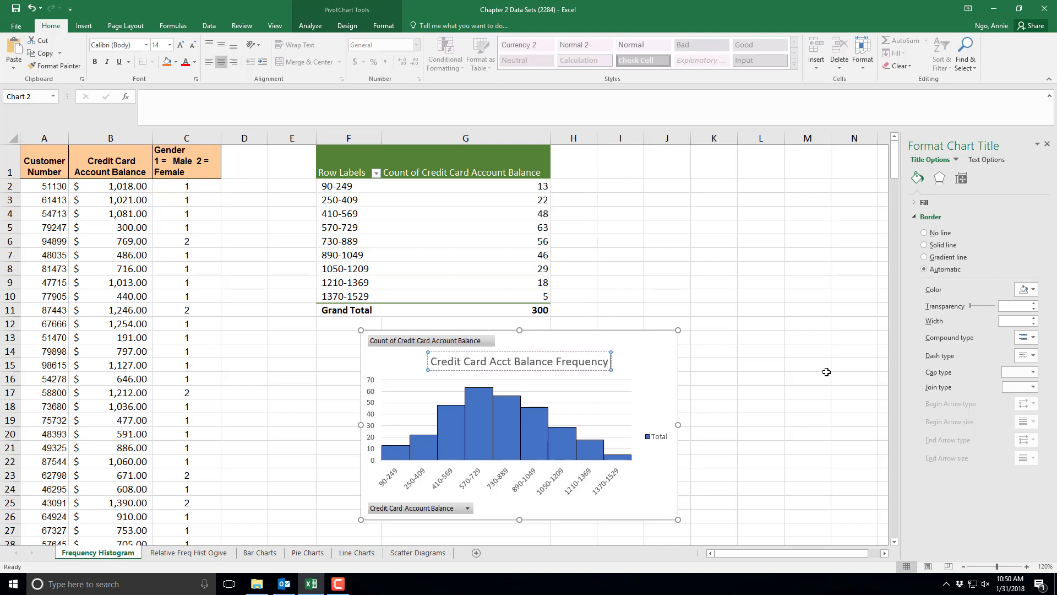
type(" Distribution")
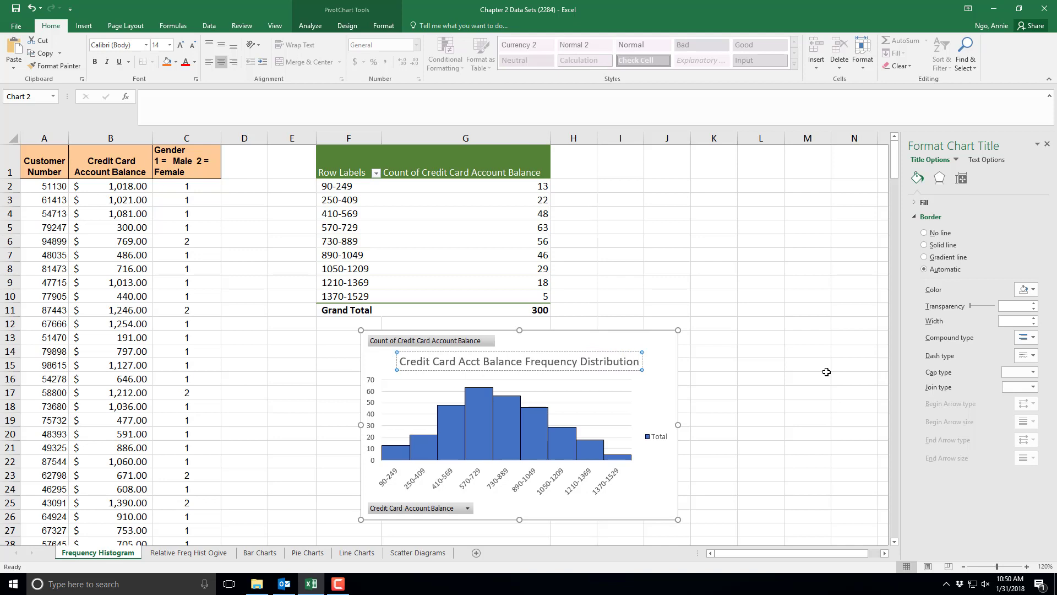
key("BackSpace")
key("BackSpace")
key("BackSpace")
key("BackSpace")
key("BackSpace")
key("BackSpace")
key("BackSpace")
key("BackSpace")
key("BackSpace")
key("BackSpace")
key("BackSpace")
key("BackSpace")
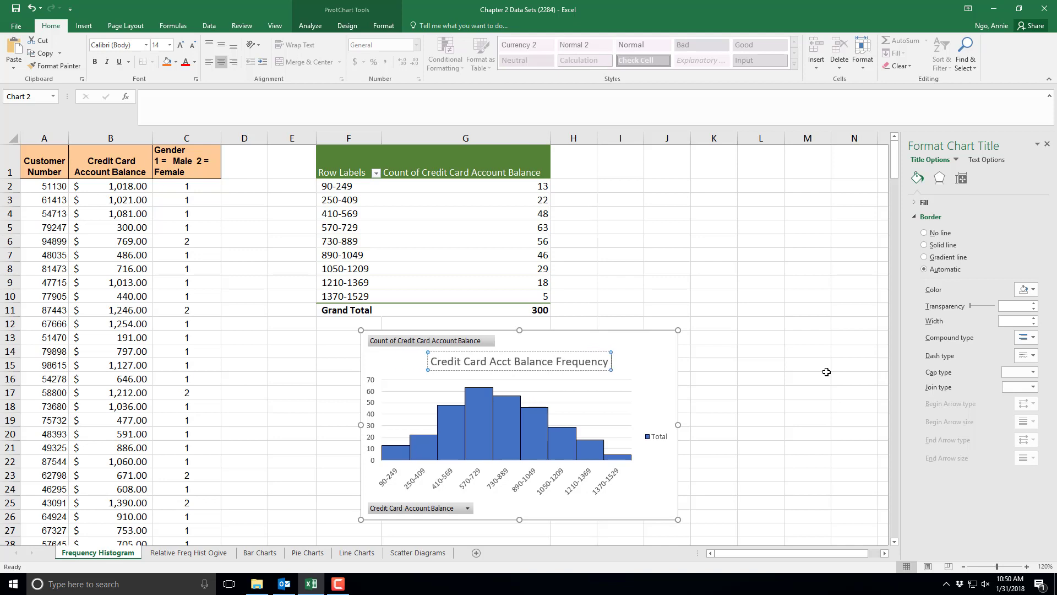
type("Histogram")
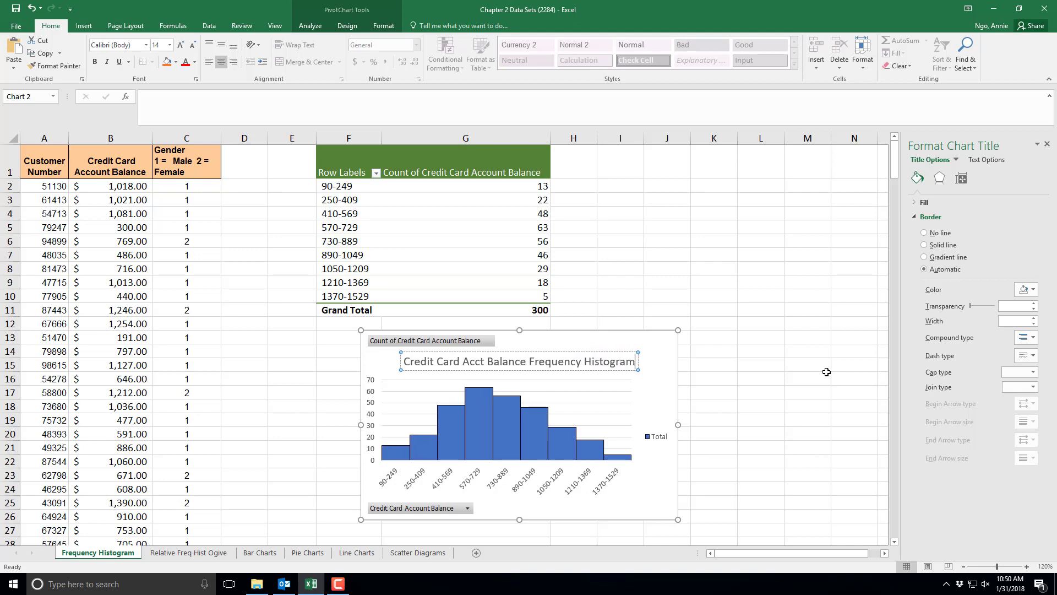
left_click(770, 377)
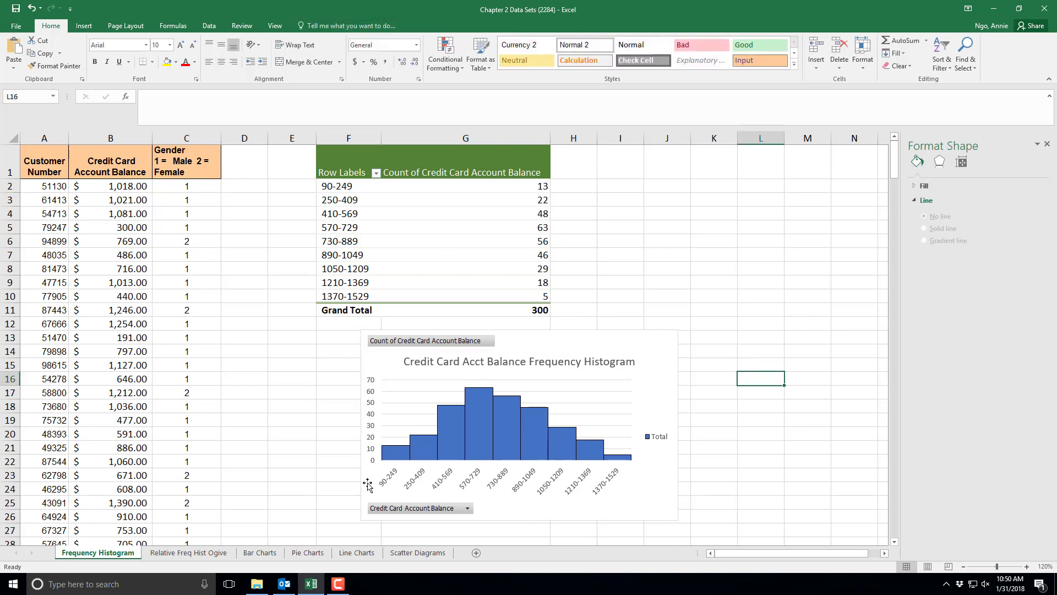
- Switch to the Relative Freq Hist Ogive sheet, close the format pane, and total B2:B8 in B9 with a SUM formula
left_click(188, 553)
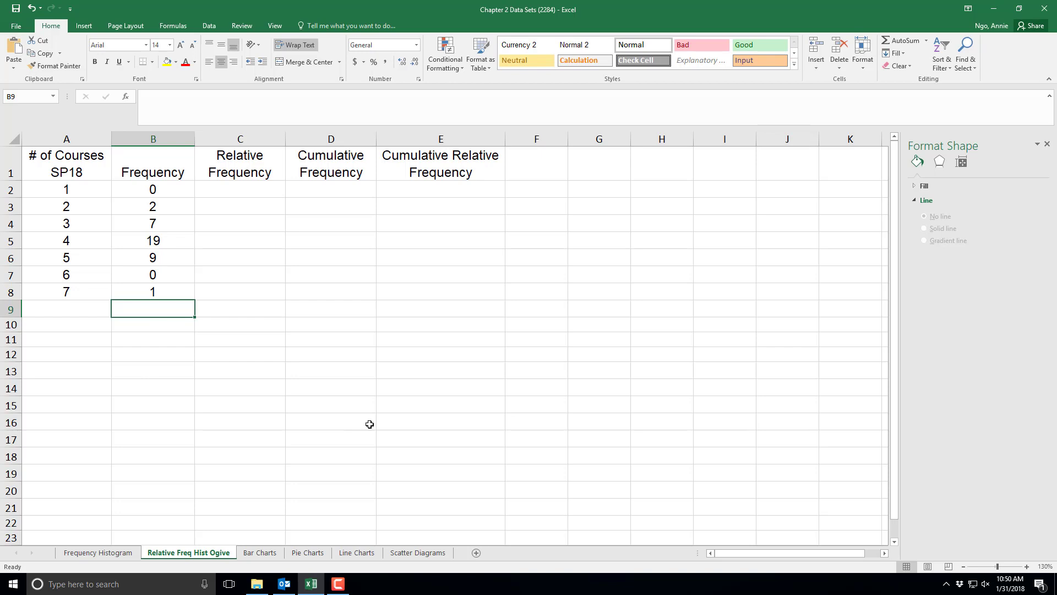
left_click(1047, 144)
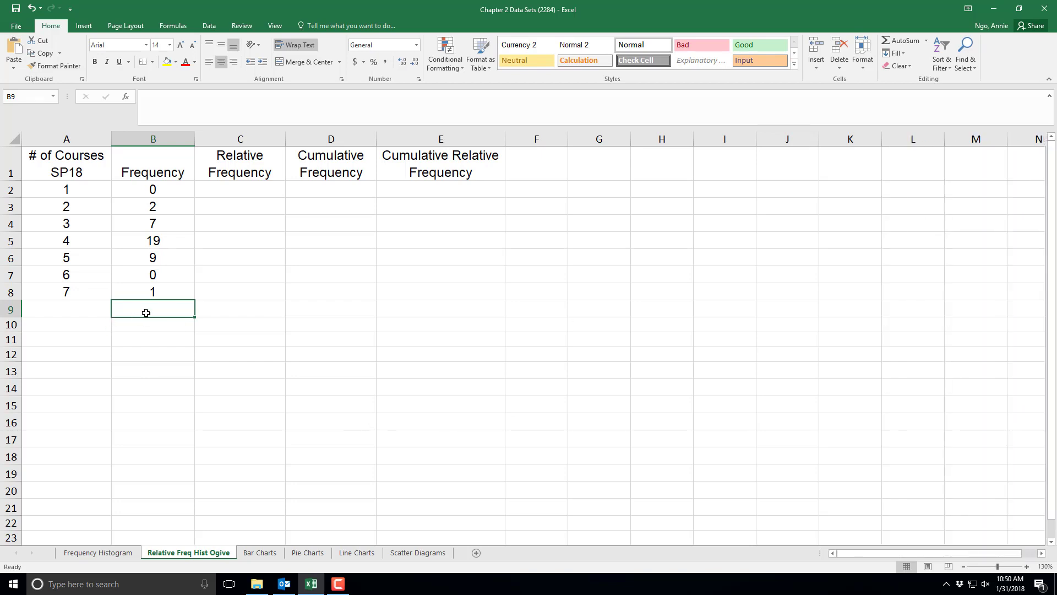
type("=s")
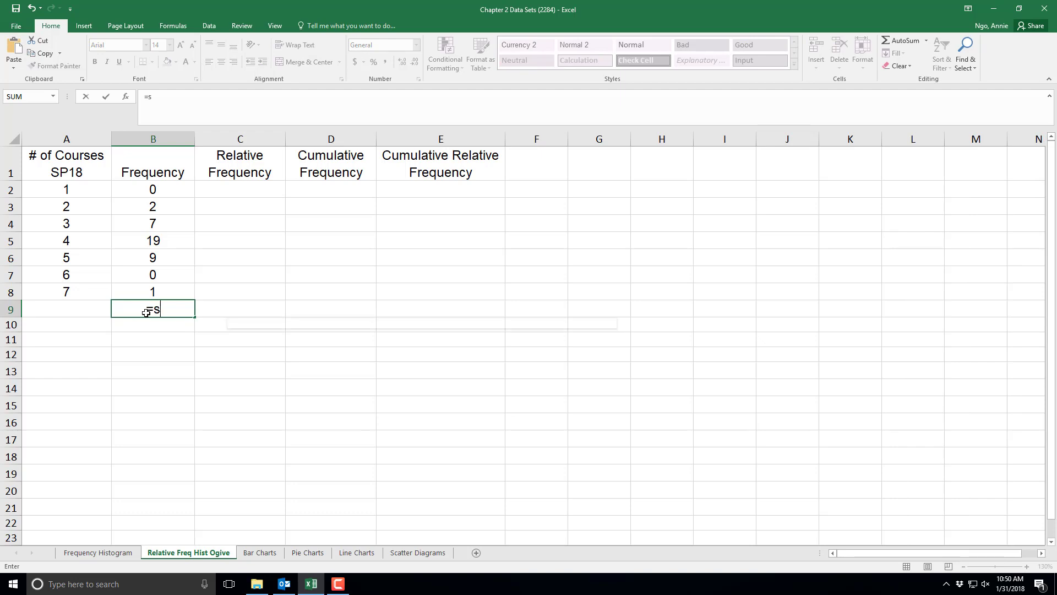
type("um(")
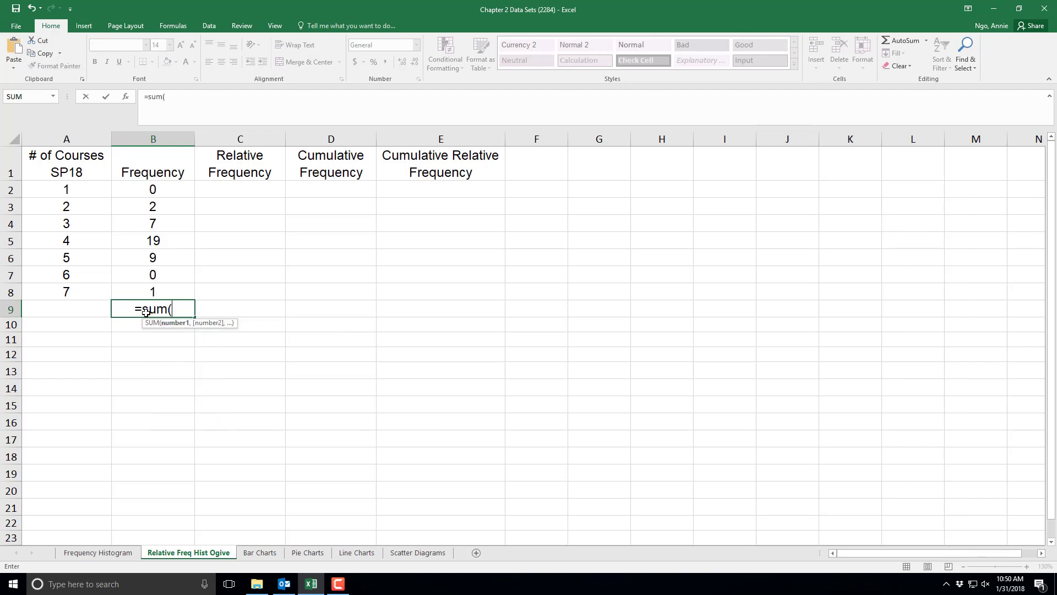
left_click_drag(160, 193, 163, 289)
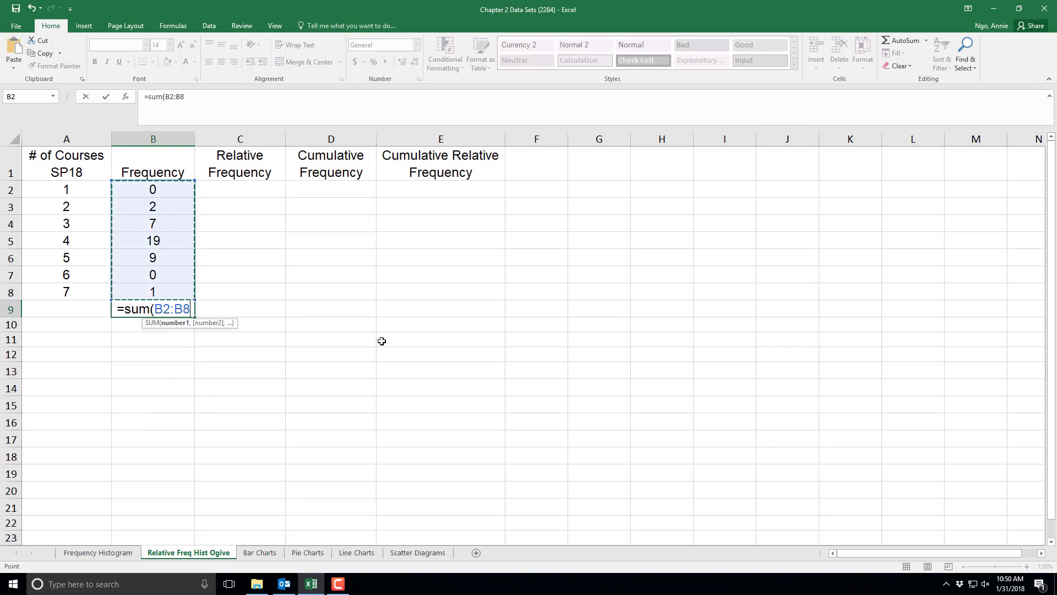
type(")")
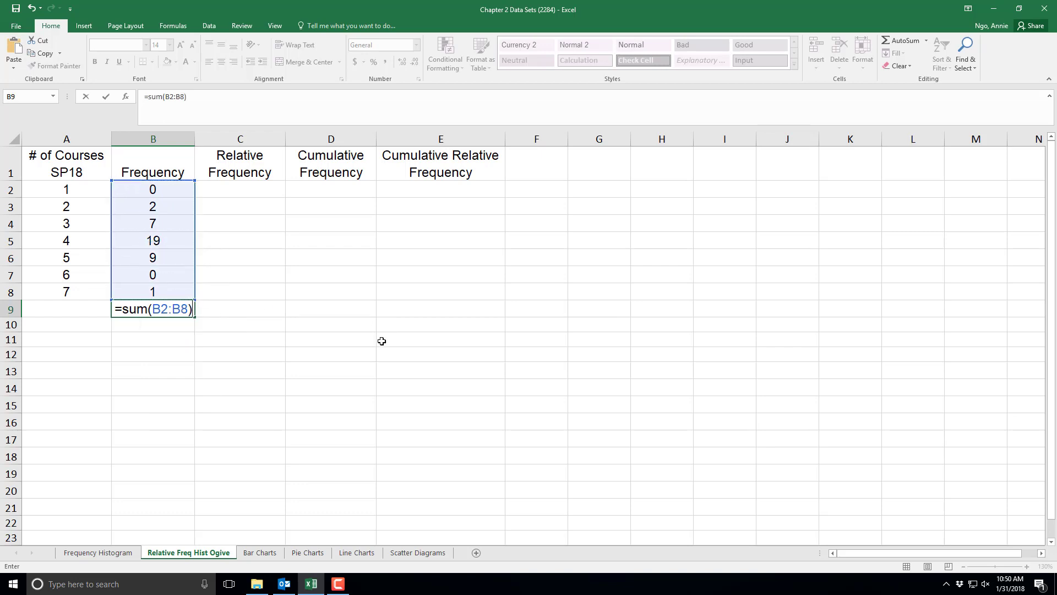
key("Return")
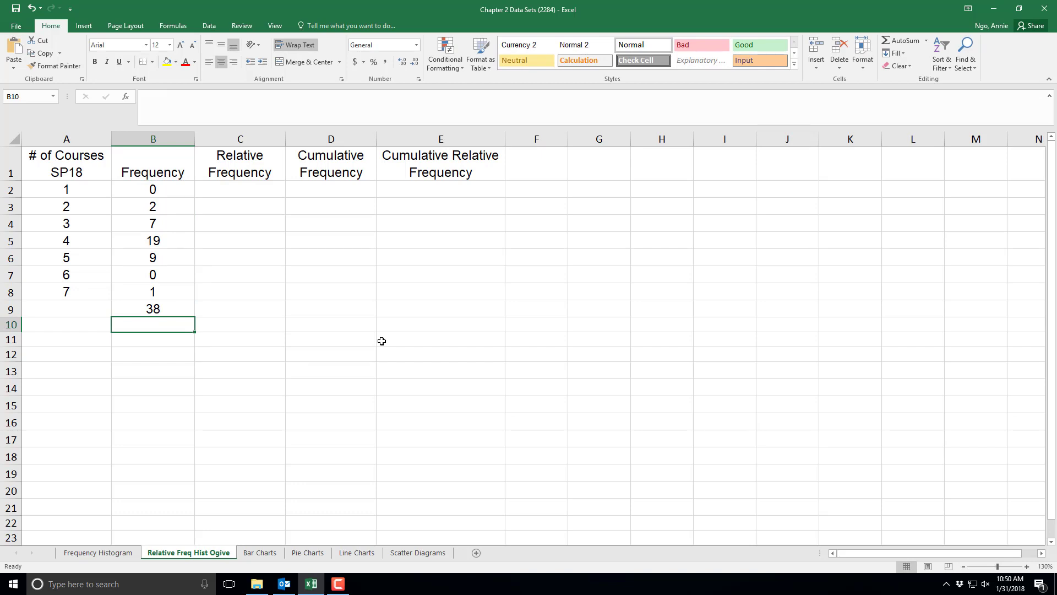
- Delete the B9 total and recreate it with AutoSum over the Frequency values B2:B8
key("Up")
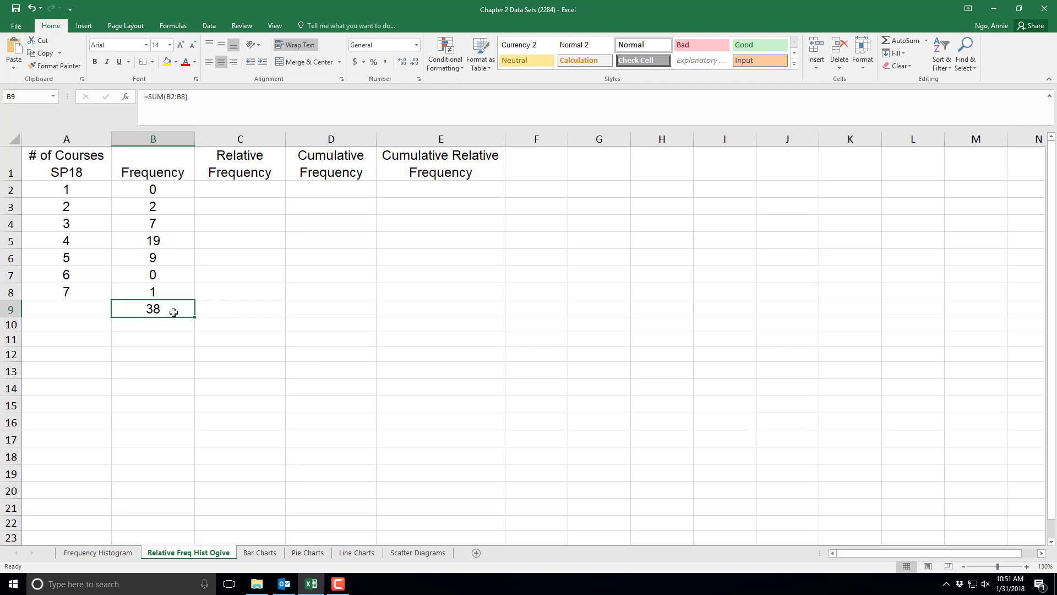
key("Delete")
left_click(152, 196)
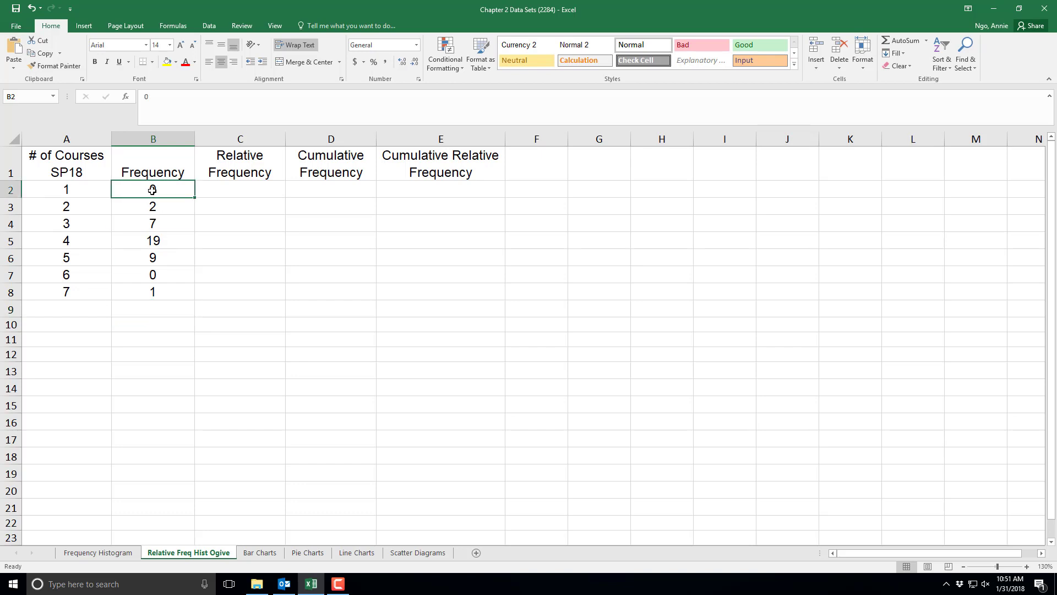
left_click_drag(152, 198, 155, 310)
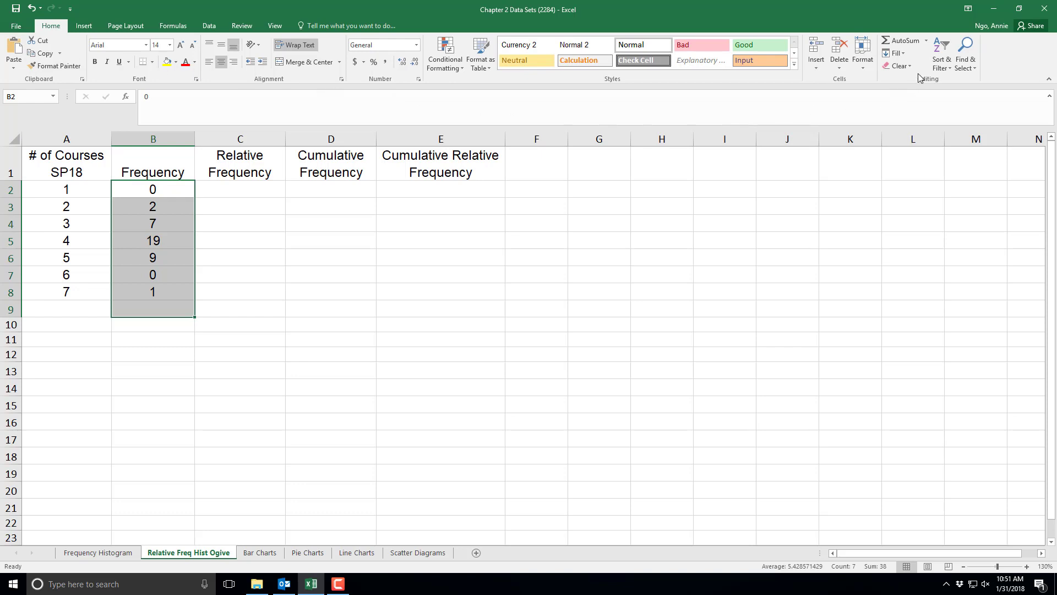
left_click(910, 42)
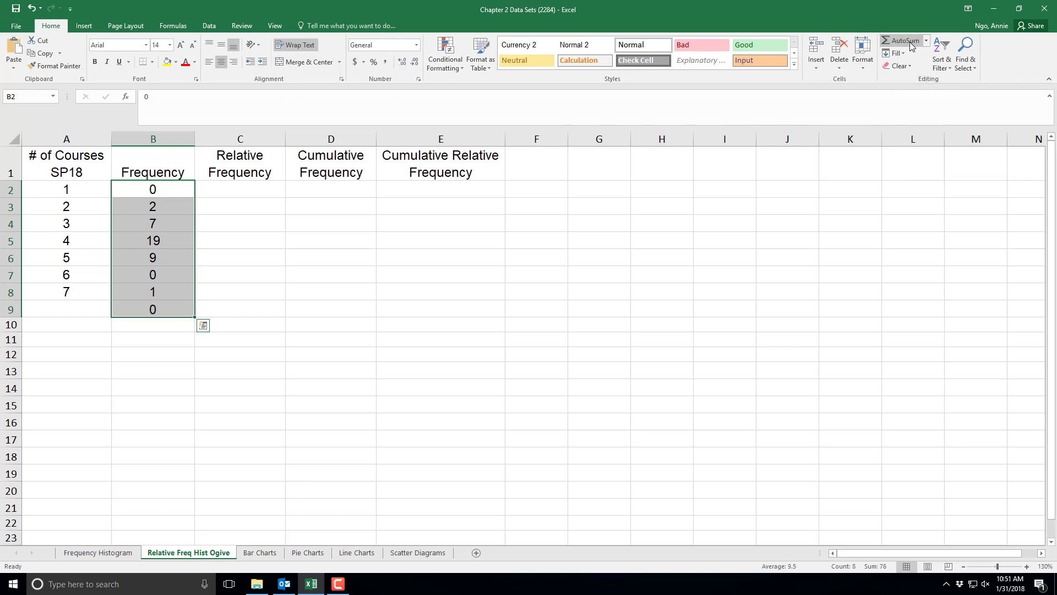
left_click(154, 354)
left_click(153, 309)
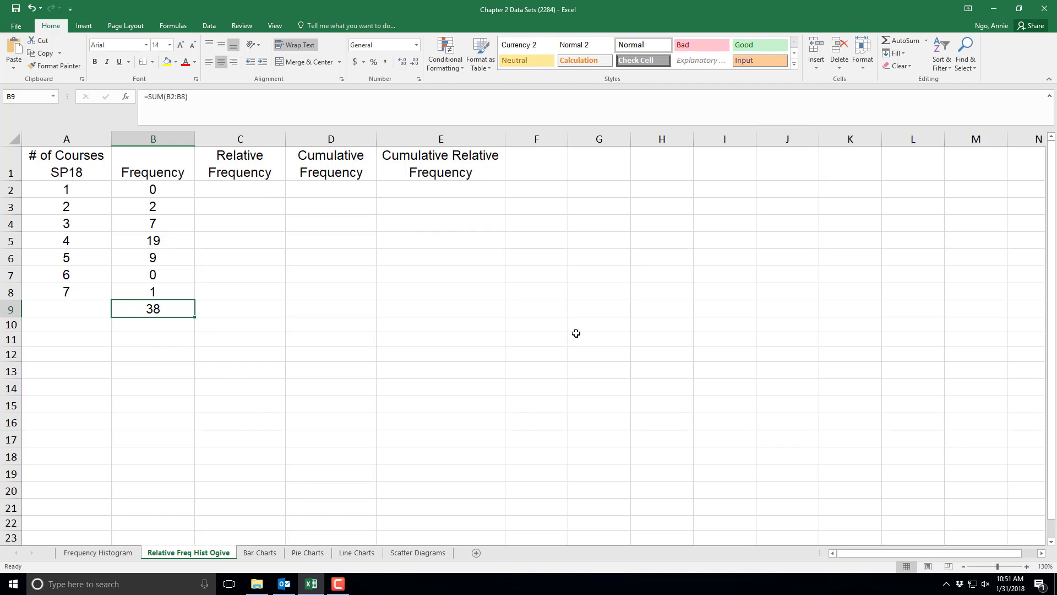
- Enter the relative frequency formula =B2/38 in cell C2
left_click(242, 191)
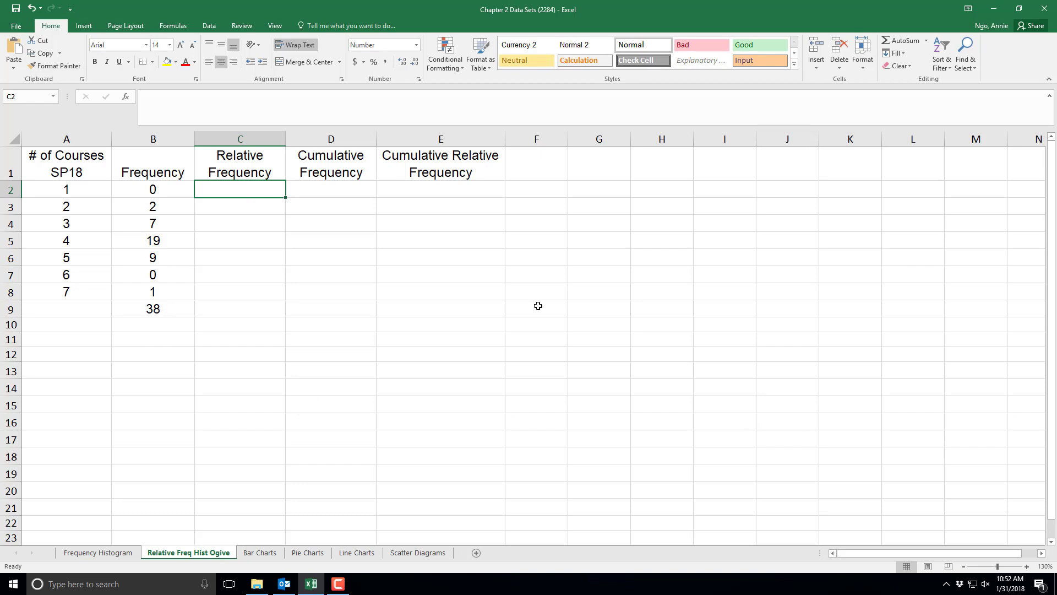
type("=")
left_click(142, 189)
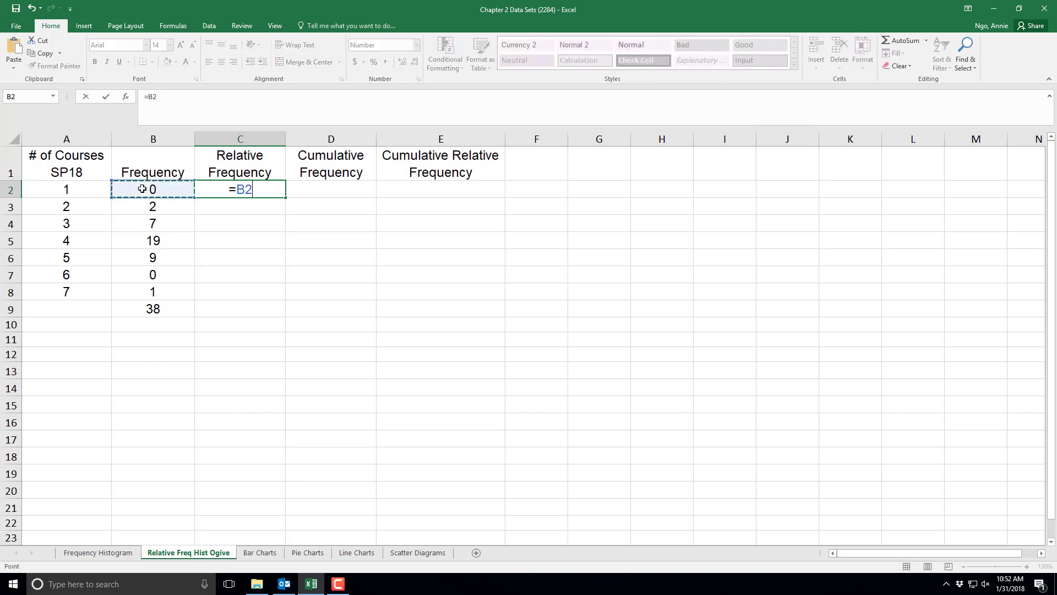
type("/38")
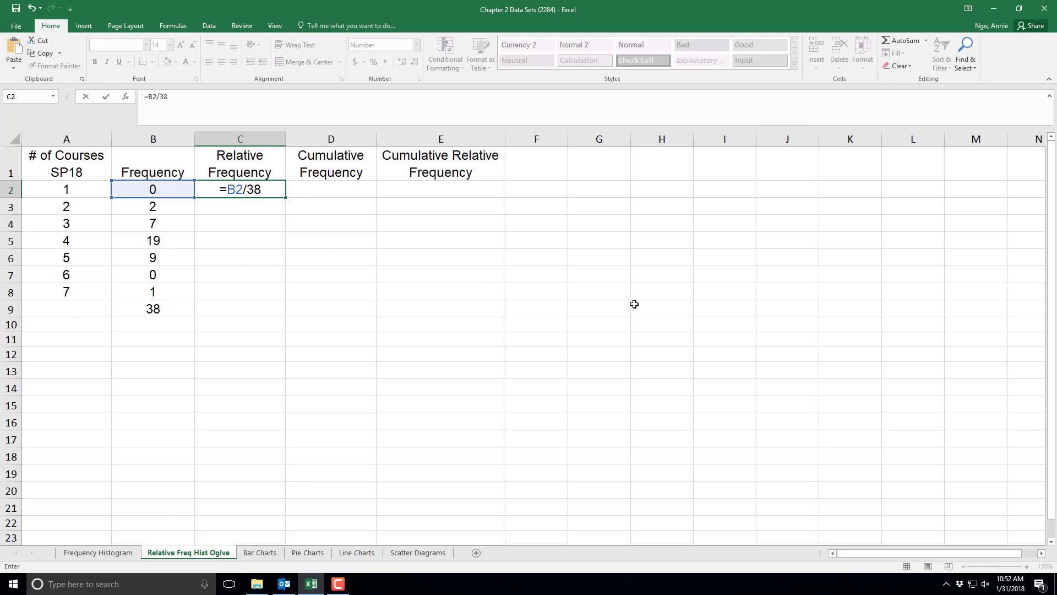
key("Return")
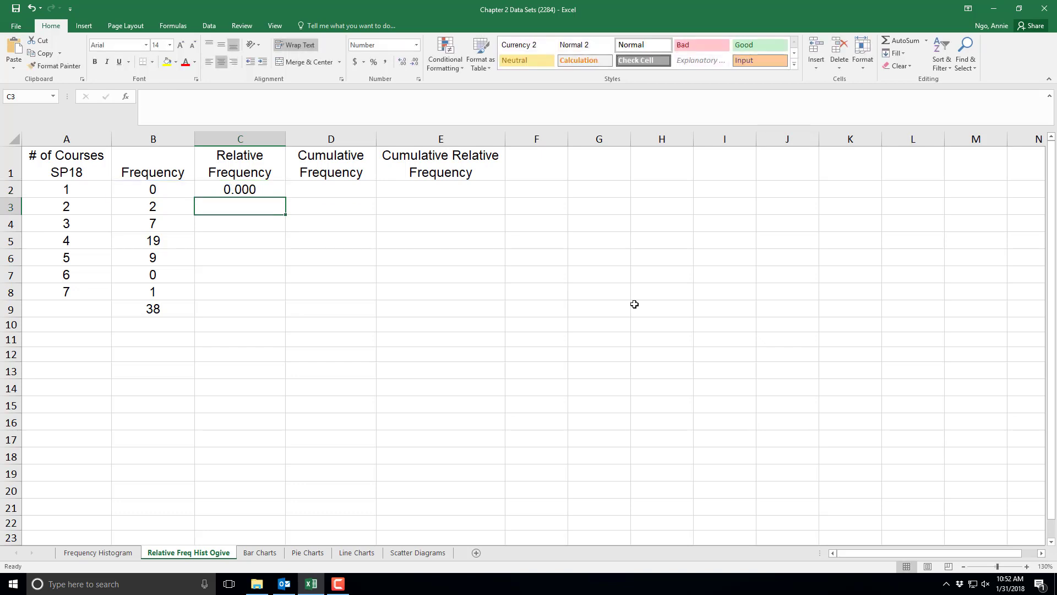
- Fill the =B2/38 formula down through C8, then clear C2:C8
left_click(267, 188)
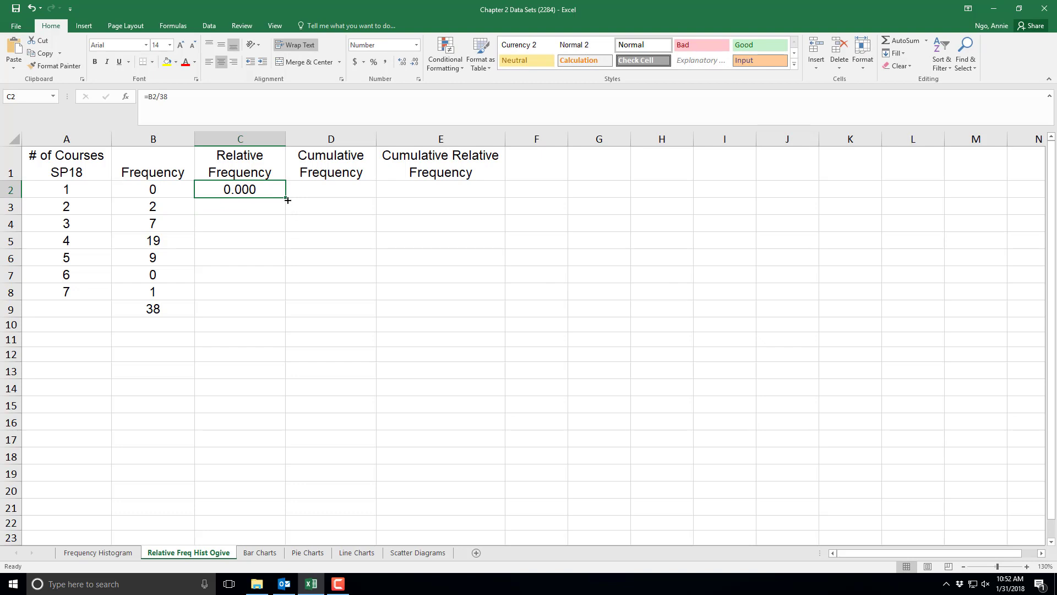
left_click_drag(287, 200, 277, 297)
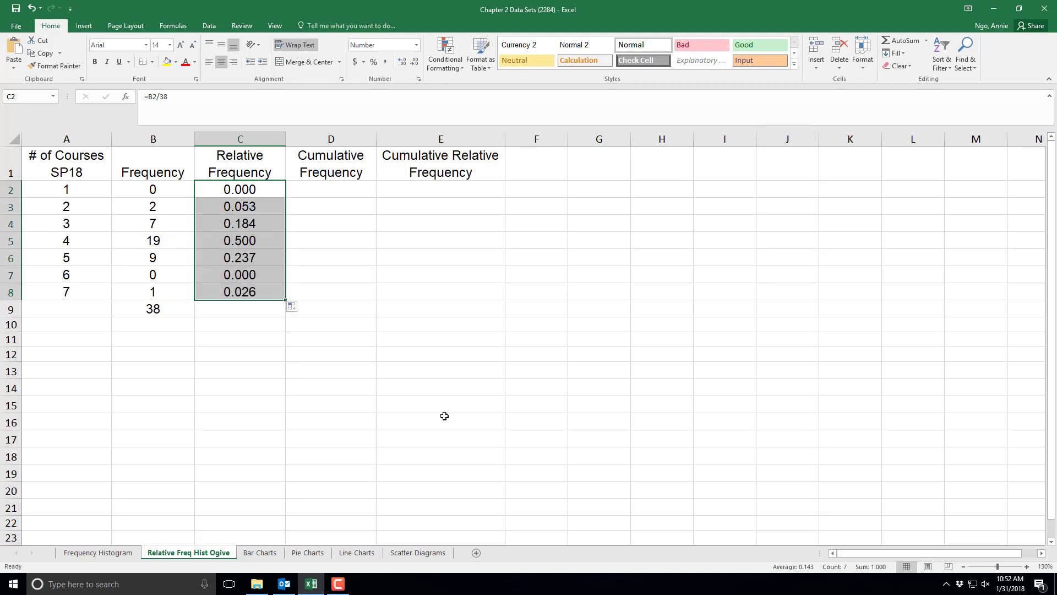
left_click(345, 395)
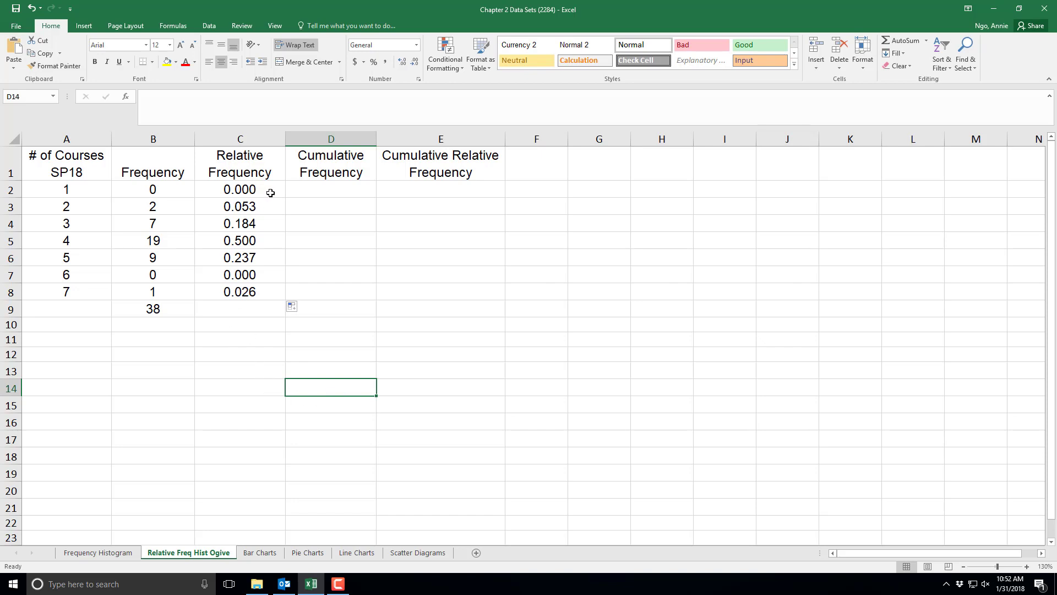
left_click_drag(271, 191, 266, 291)
key("Delete")
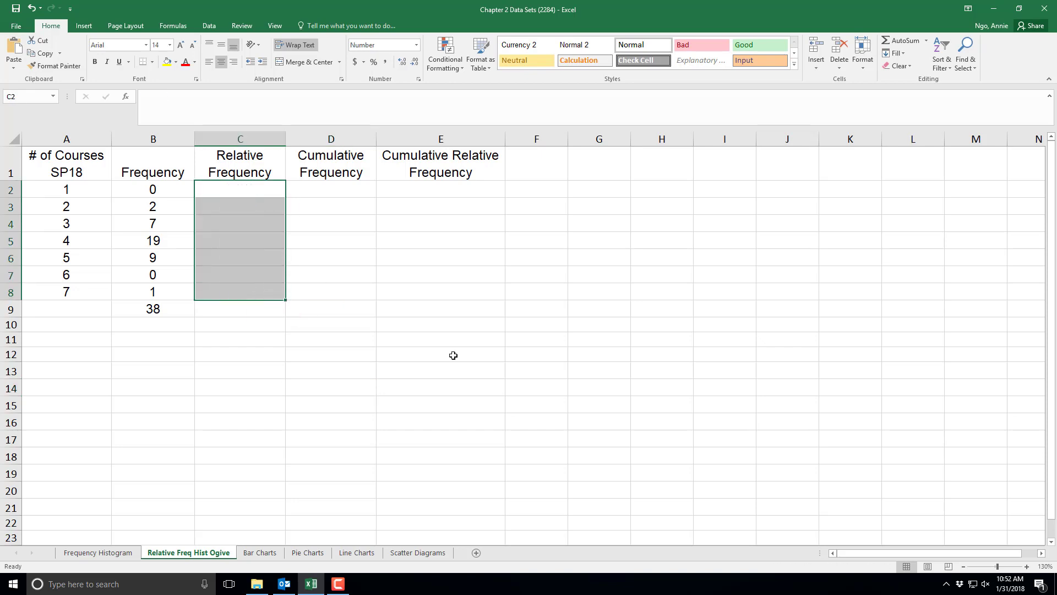
left_click(340, 344)
- Enter the relative frequency formula =B2/$B$9 in C2 with an absolute reference to the total
left_click(244, 189)
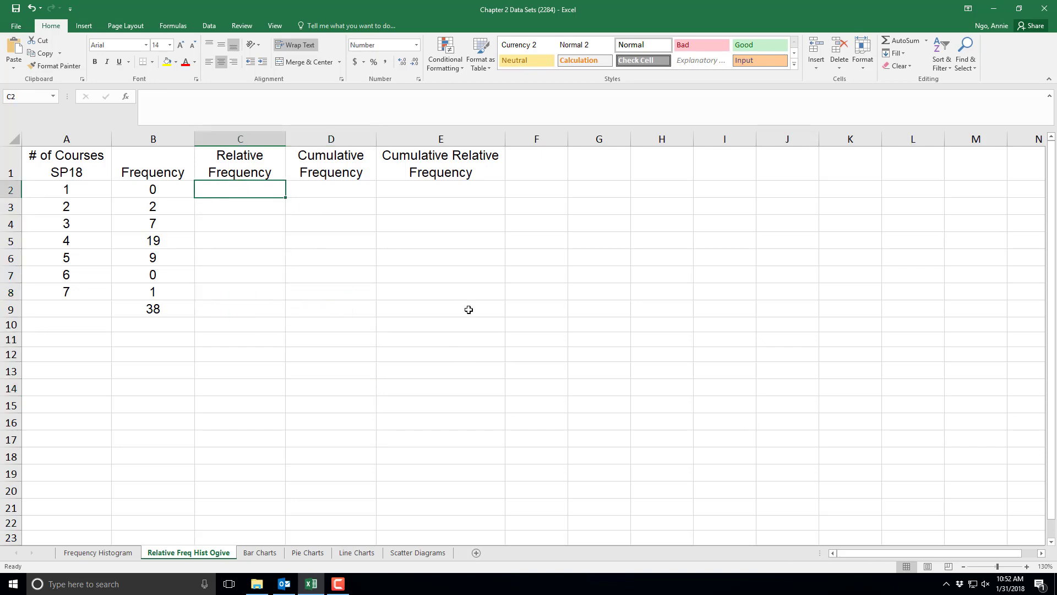
type("=")
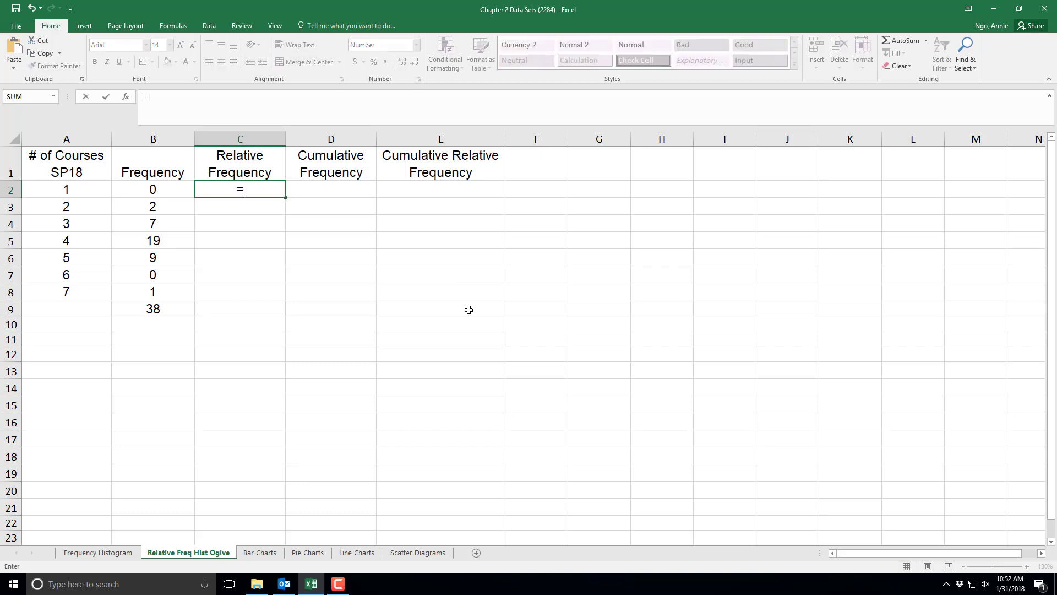
left_click(150, 189)
type("/")
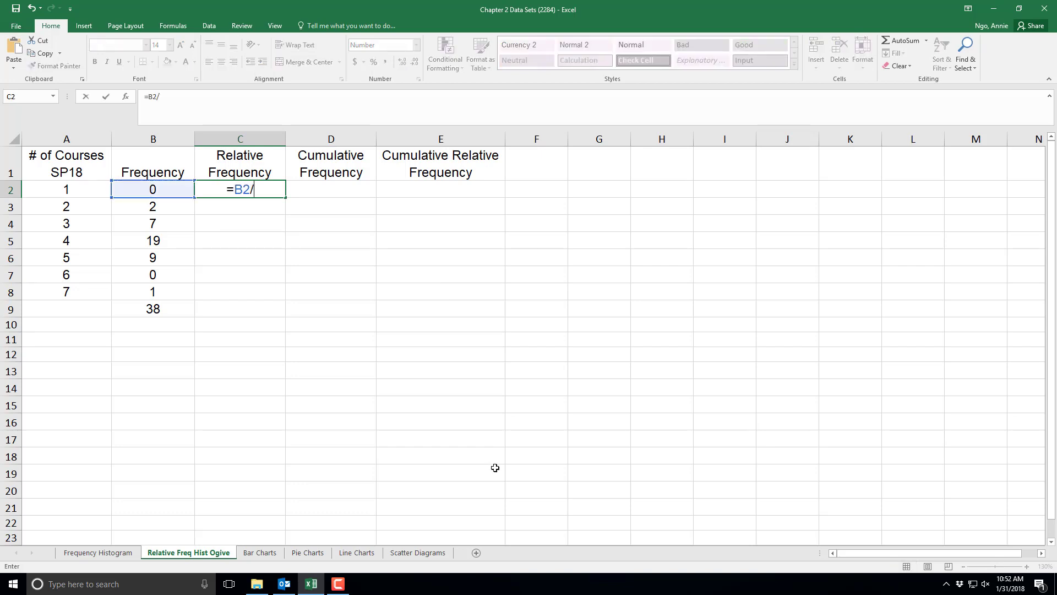
left_click(159, 310)
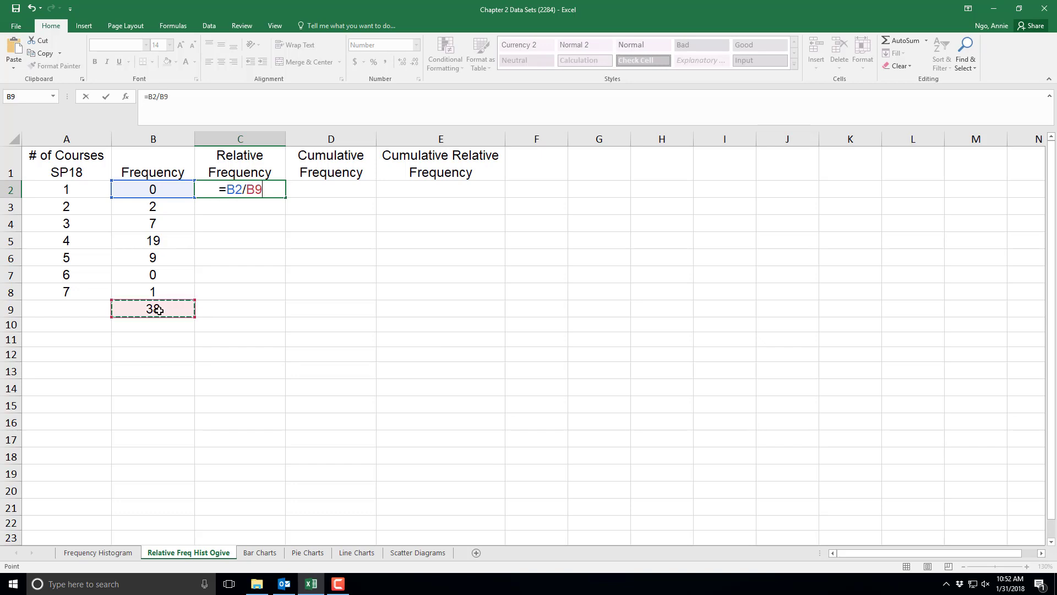
left_click(247, 189)
type("$")
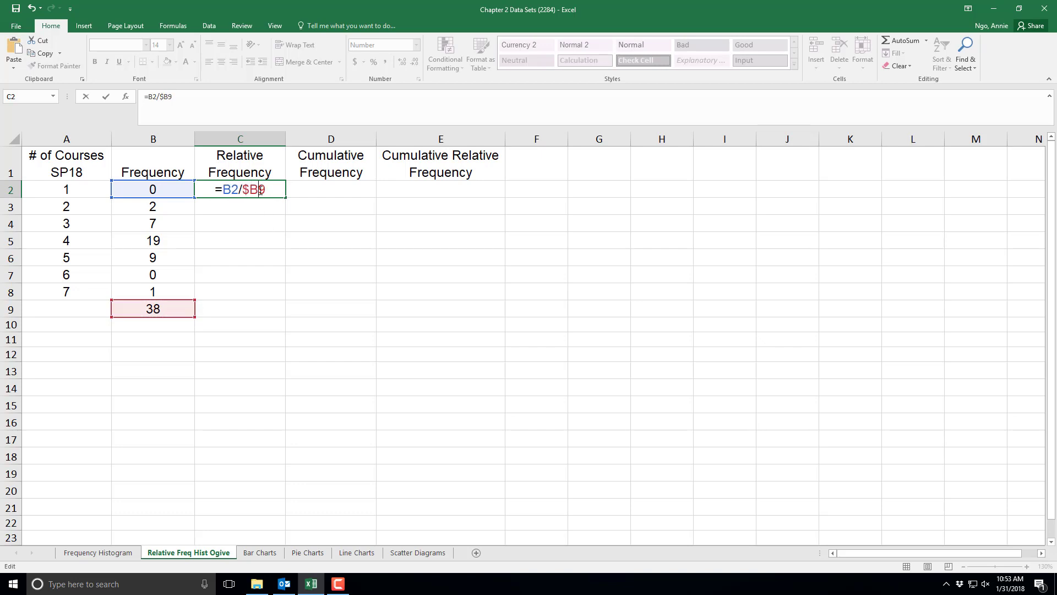
left_click(260, 189)
type("$")
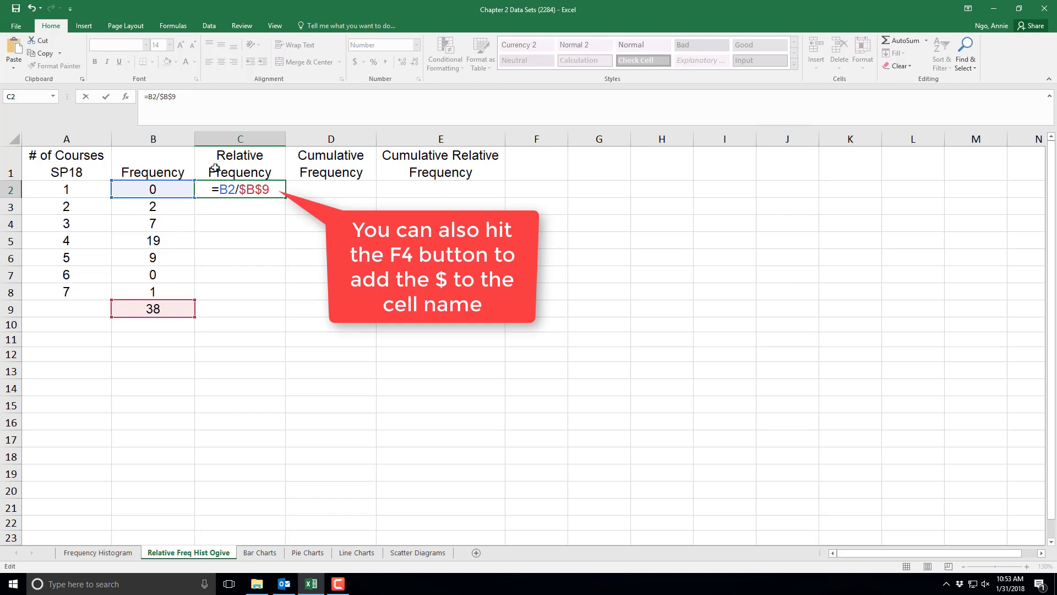
key("Return")
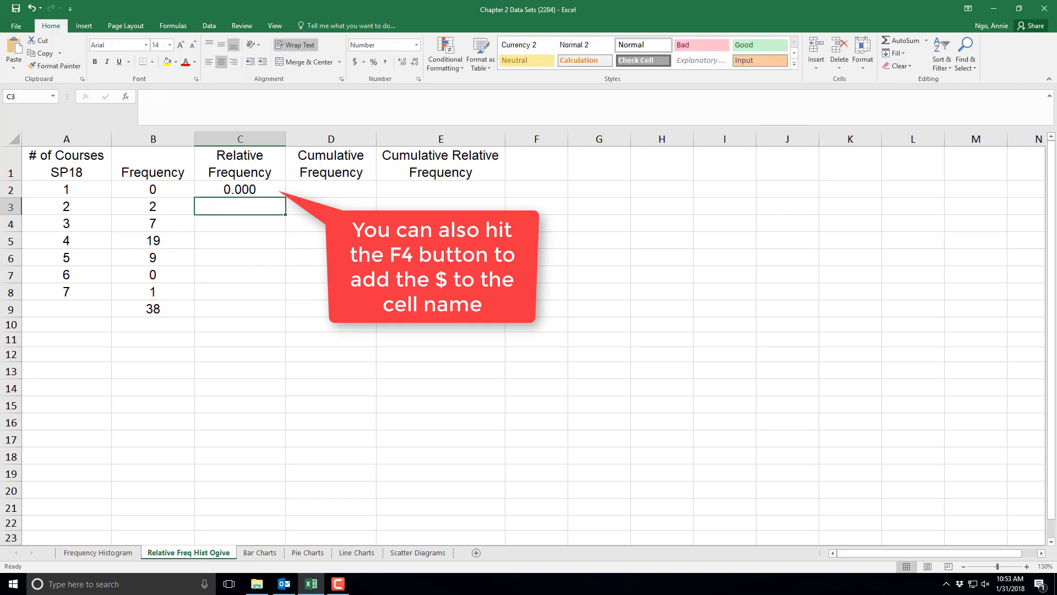
- Fill the C2 relative frequency formula down through C8
left_click(277, 189)
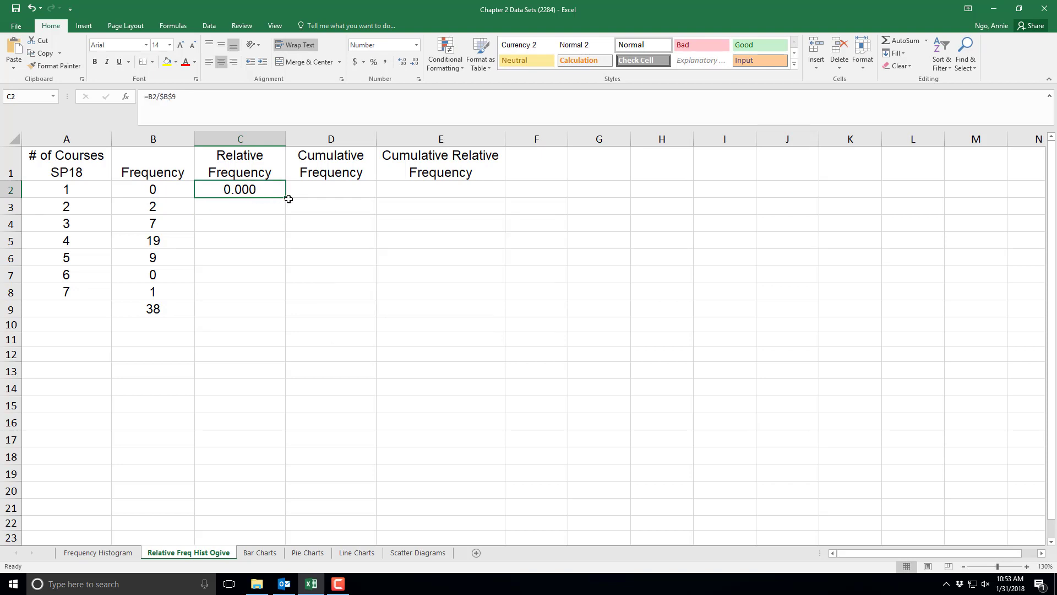
left_click_drag(286, 199, 282, 302)
left_click(268, 368)
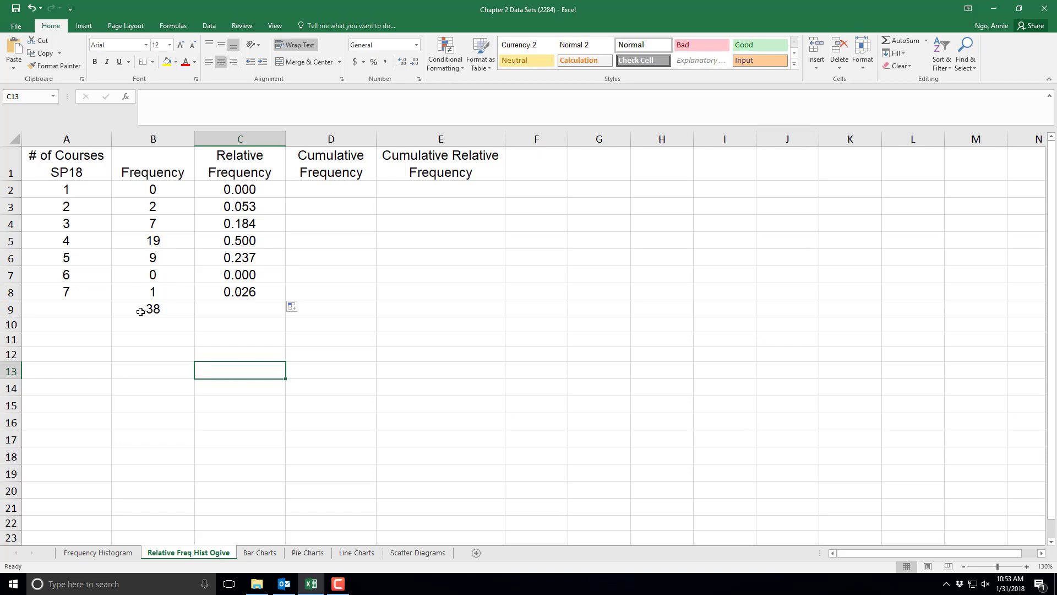
- Enter =B2 in D2 as the first cumulative frequency
left_click(352, 172)
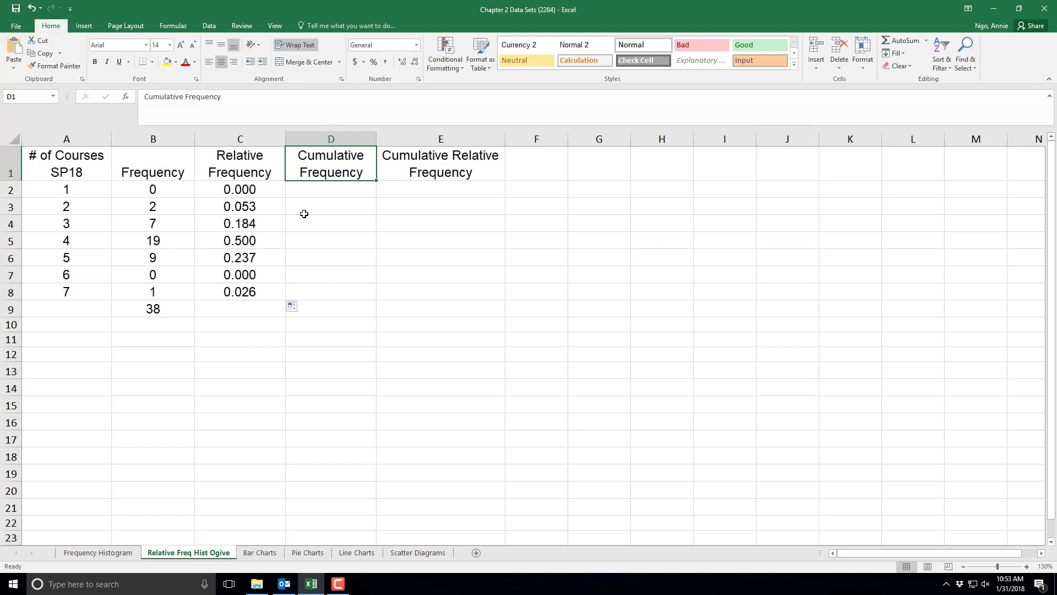
left_click(320, 193)
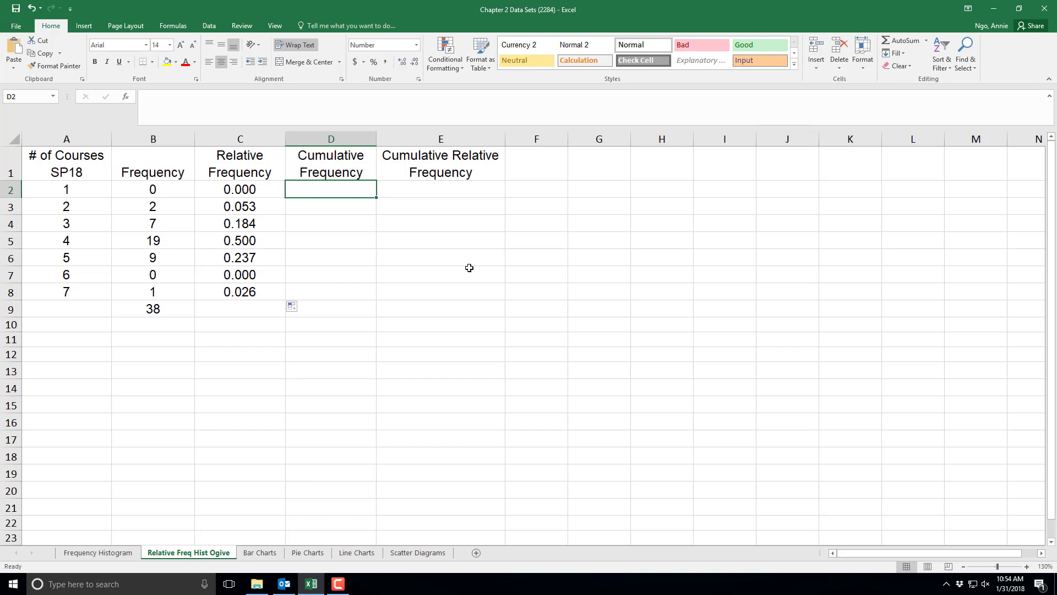
type("=")
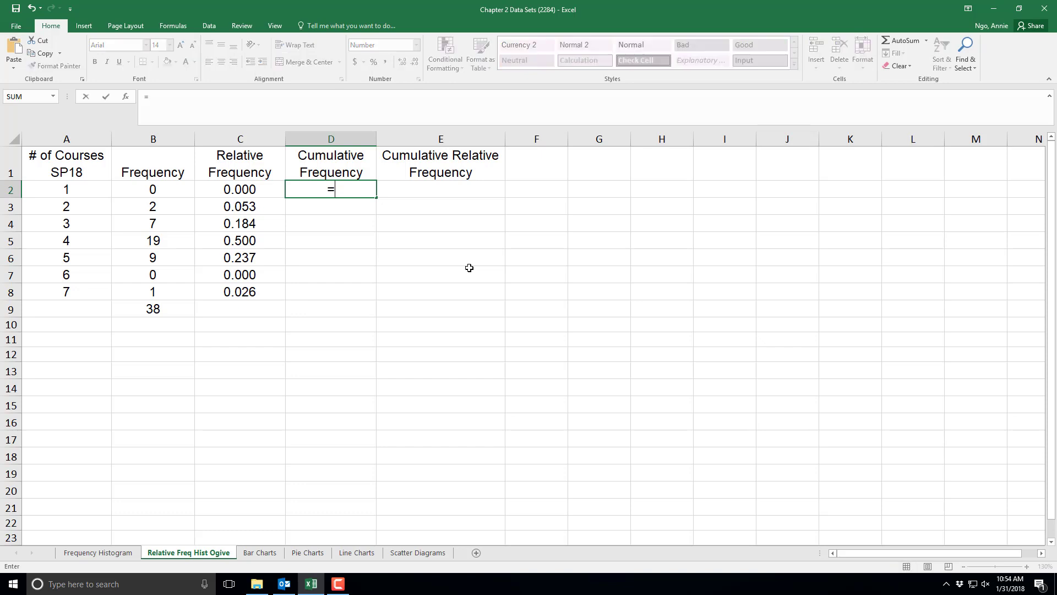
left_click(166, 191)
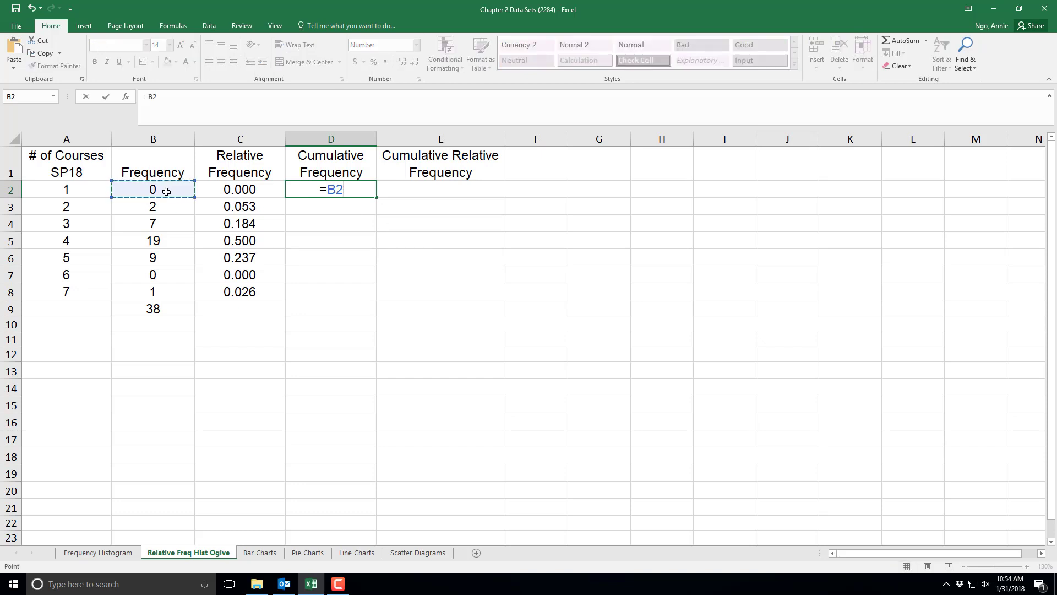
key("Return")
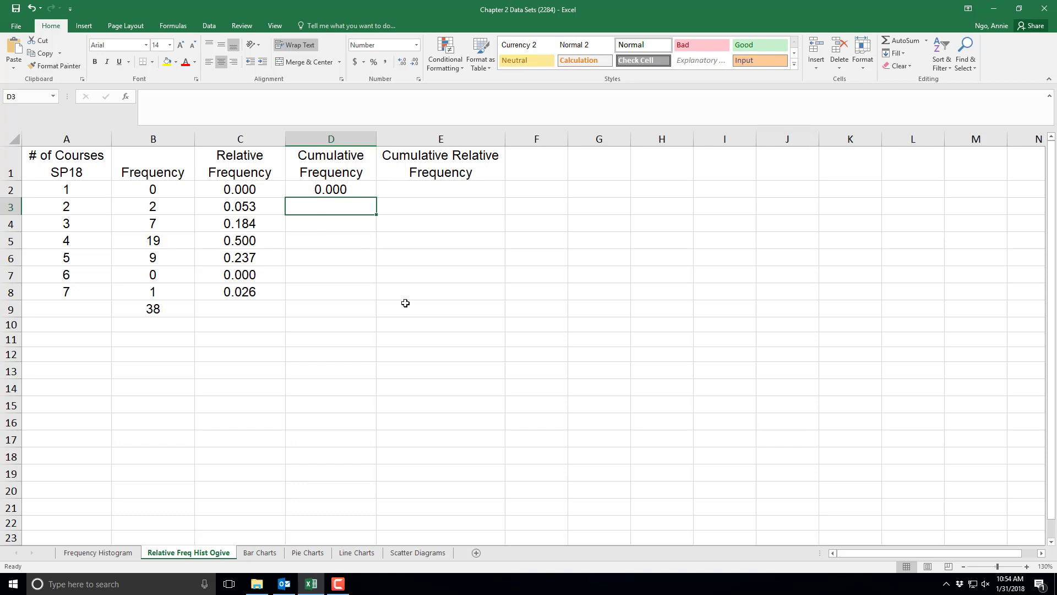
- Enter =D2+B3 in D3 to add the next frequency to the running total
type("=")
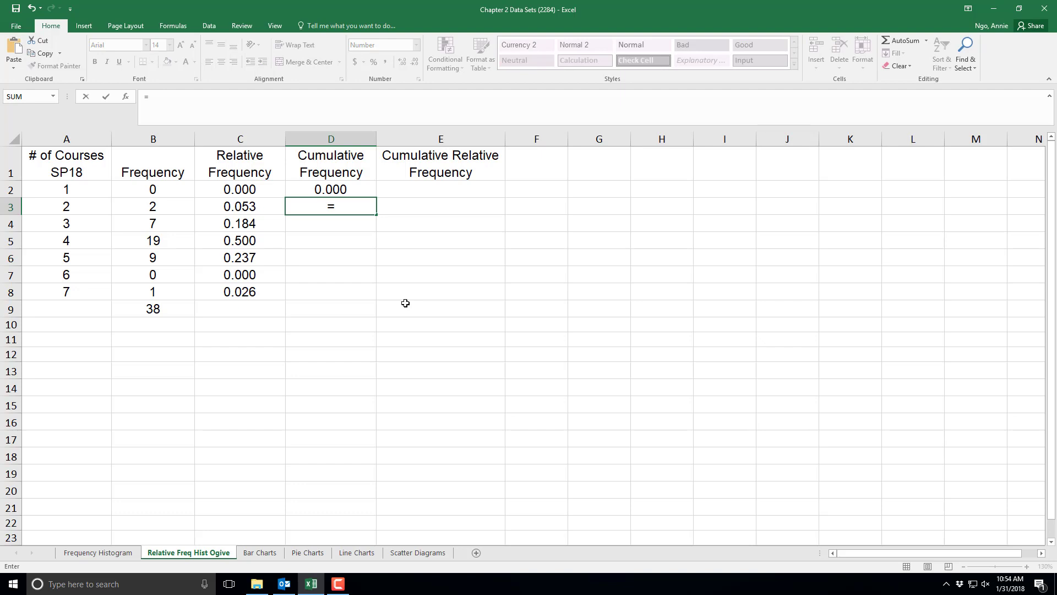
left_click(348, 189)
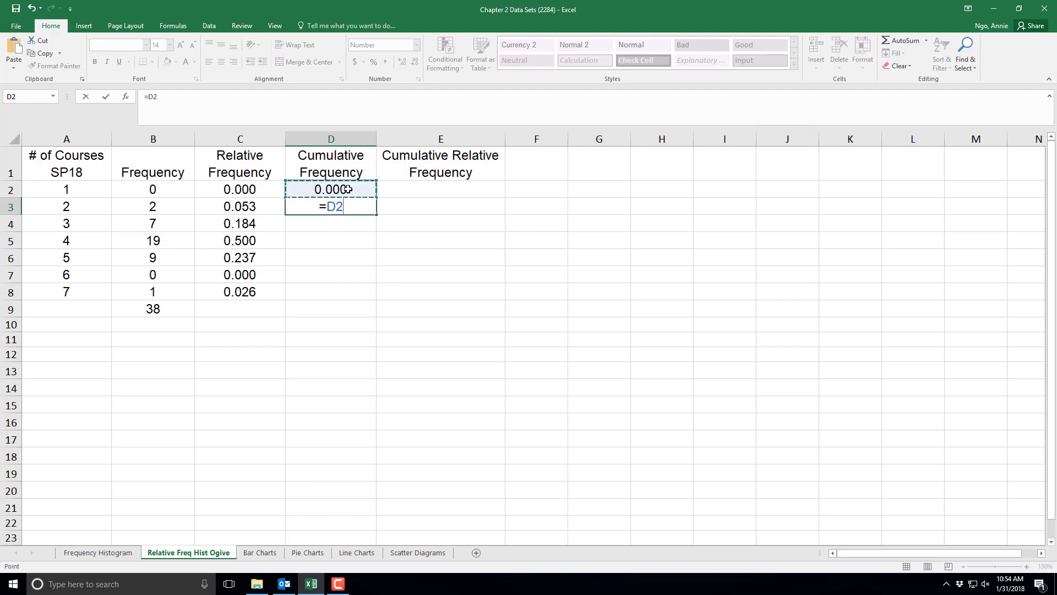
type("+")
left_click(154, 208)
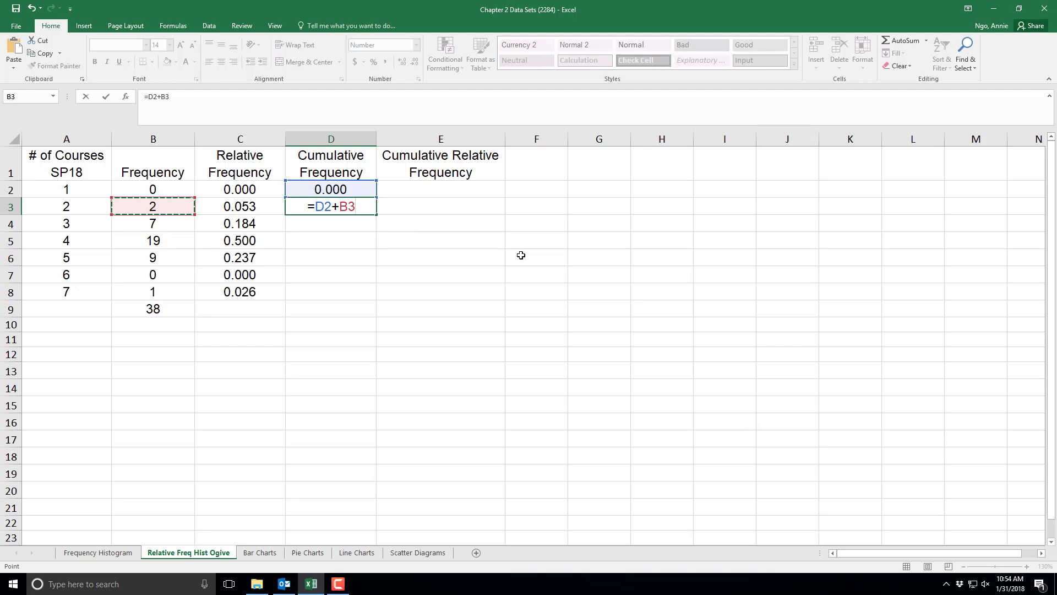
key("Return")
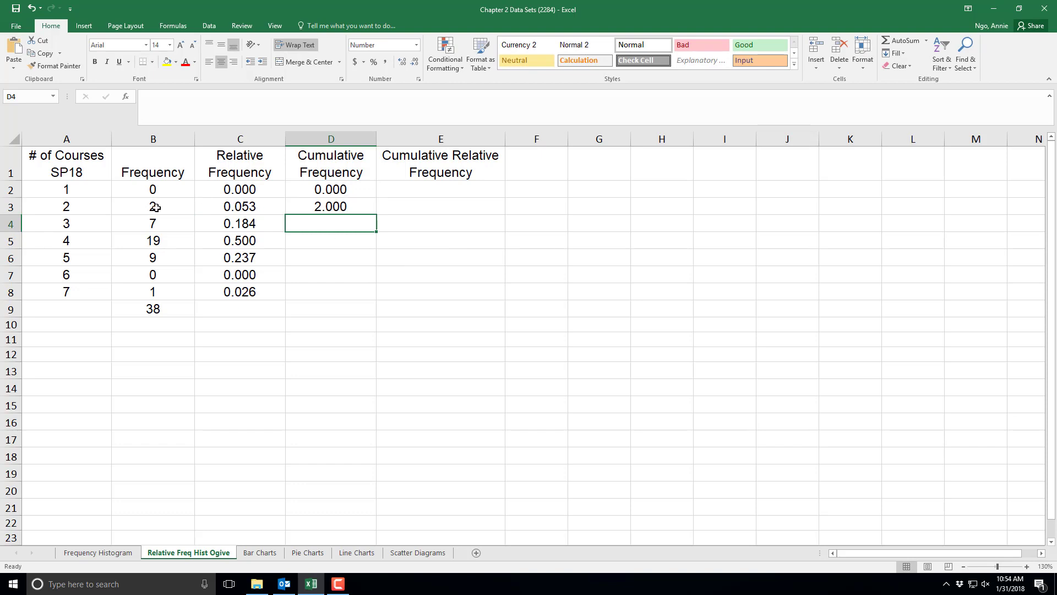
- Fill the D3 cumulative frequency formula down through D8
left_click(349, 210)
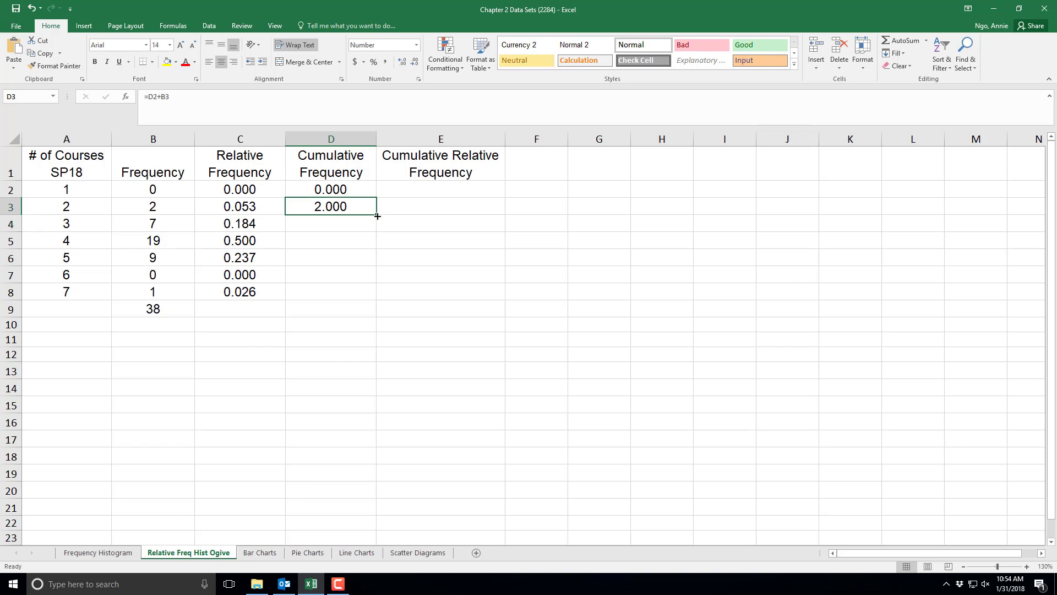
left_click_drag(377, 216, 370, 298)
left_click(324, 355)
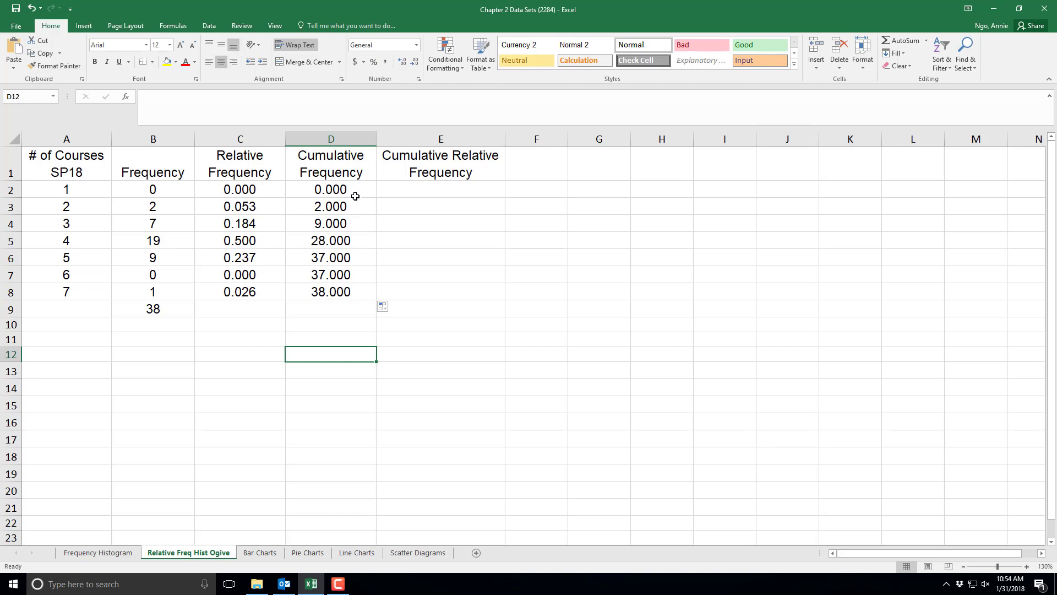
- Format the cumulative frequencies D2:D8 to show one decimal place
left_click_drag(355, 190, 348, 293)
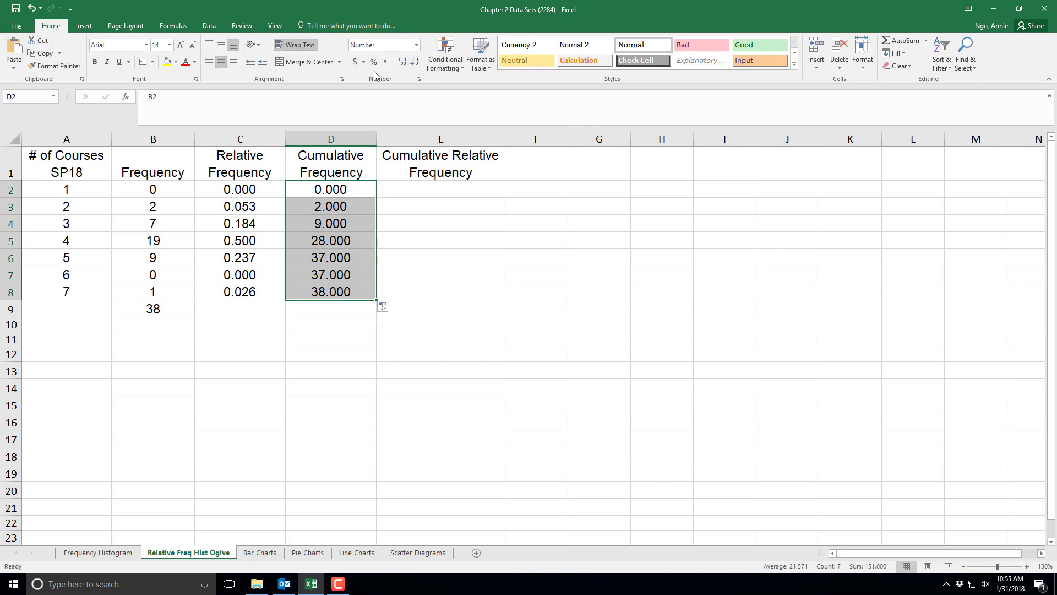
left_click(414, 64)
left_click(413, 65)
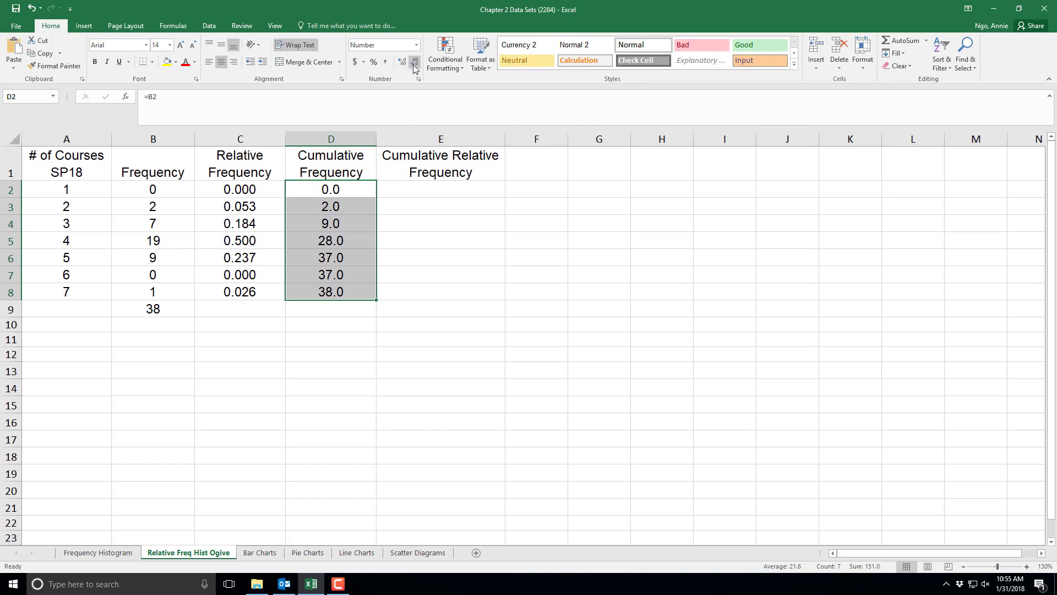
left_click(413, 64)
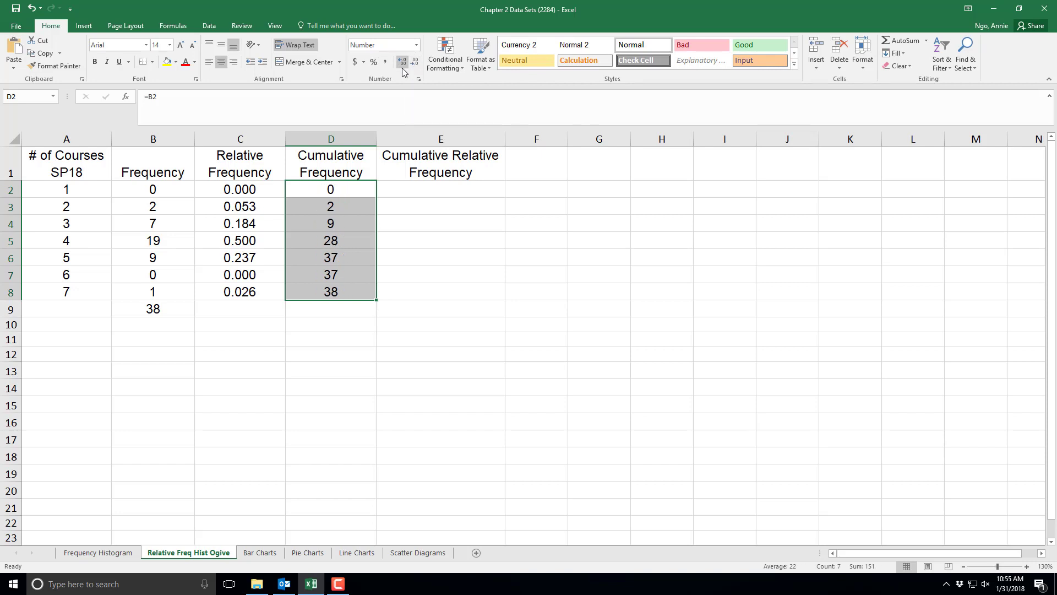
left_click(403, 63)
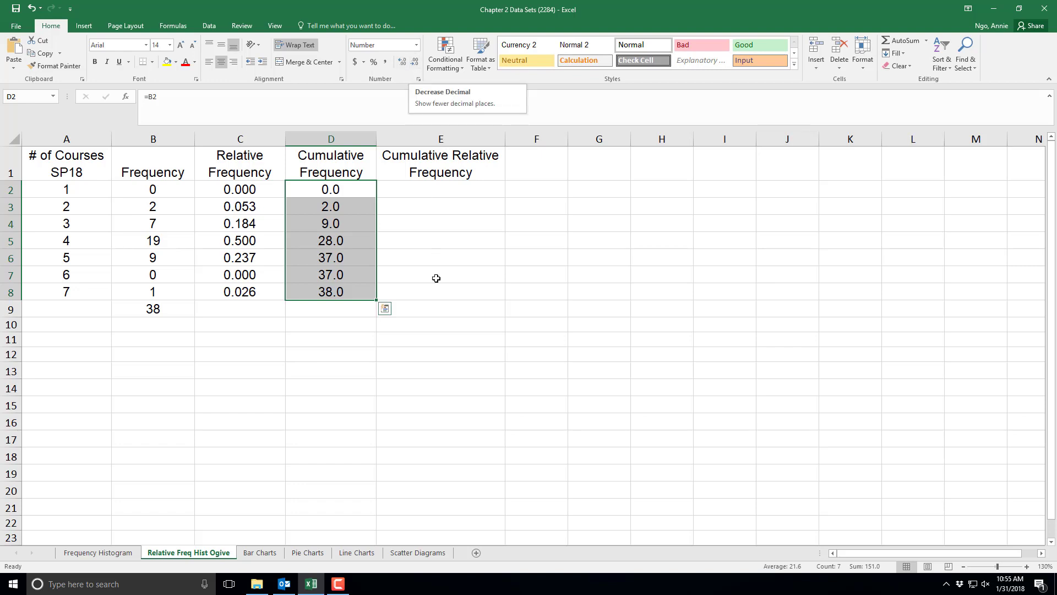
- Enter =C2 in E2 as the first cumulative relative frequency
left_click(445, 340)
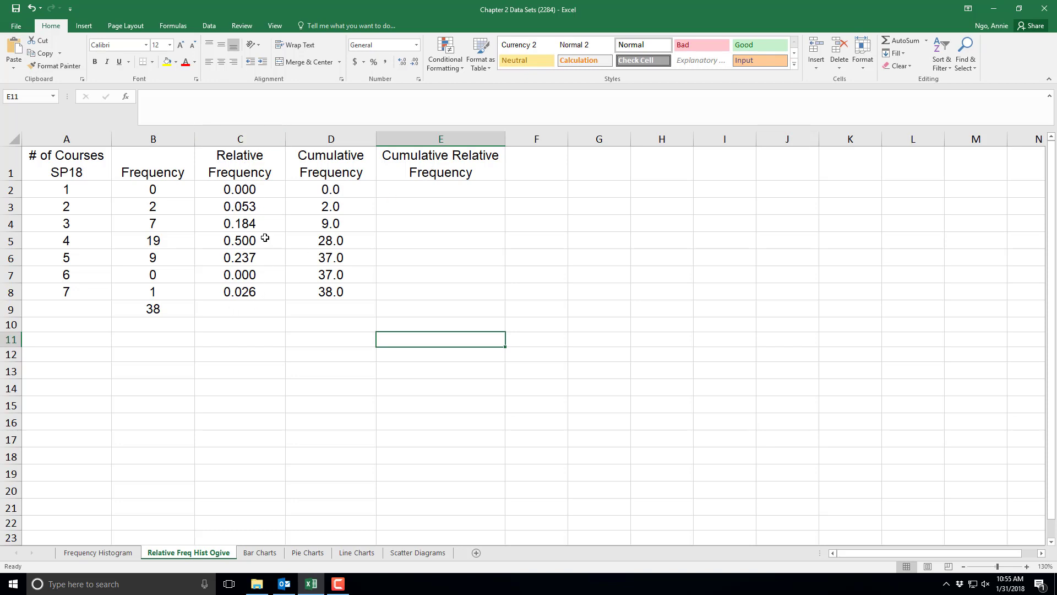
left_click(450, 288)
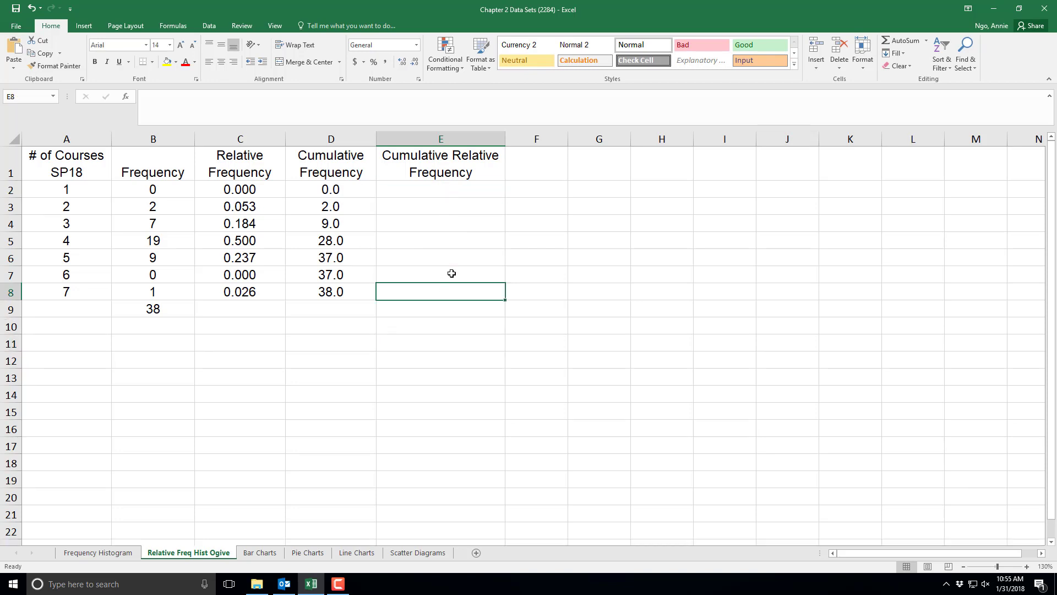
left_click(449, 190)
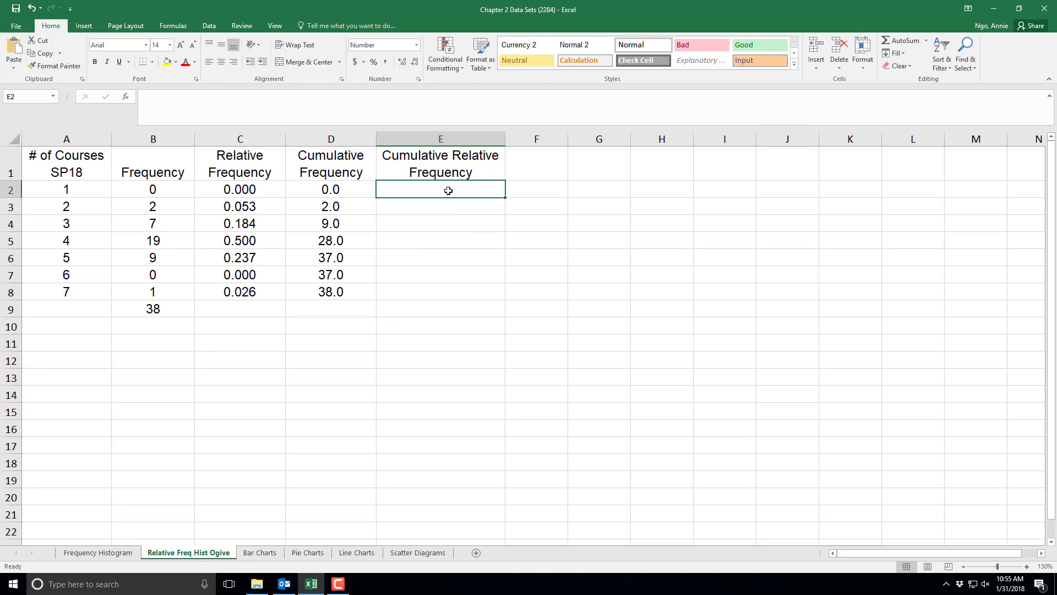
type("=")
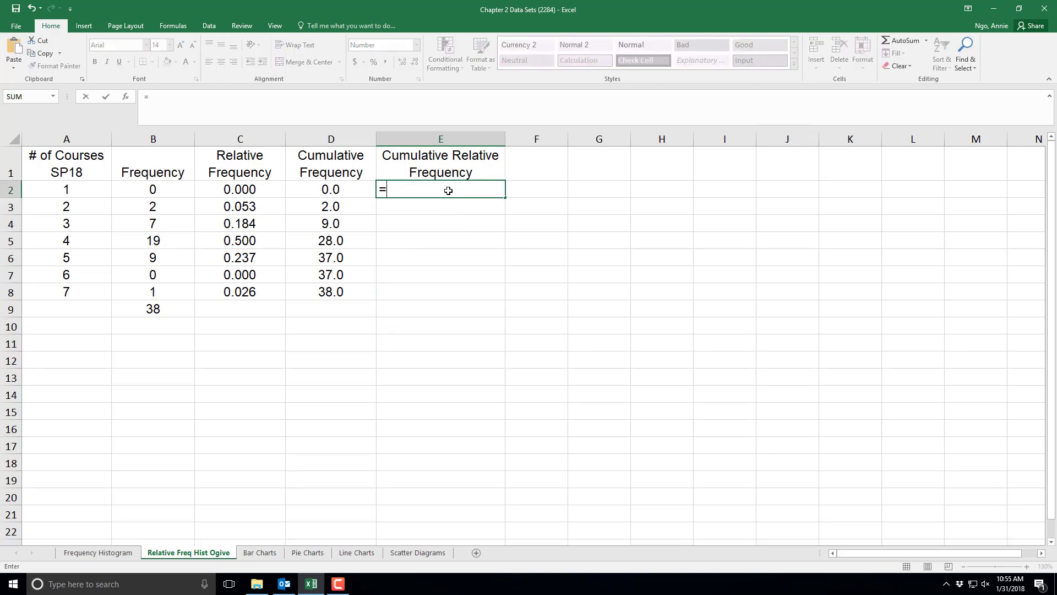
left_click(253, 191)
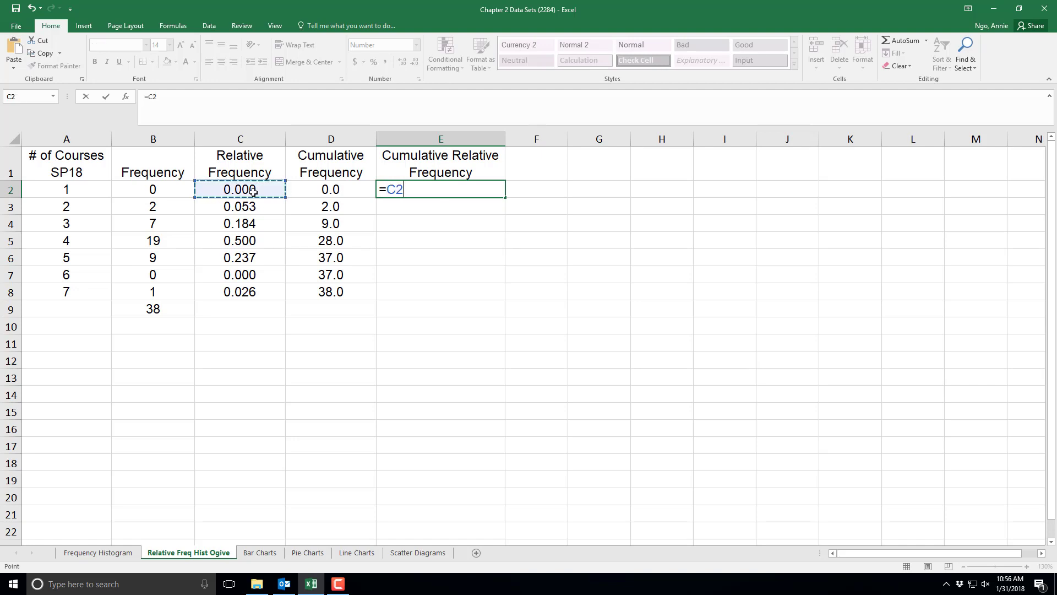
key("Return")
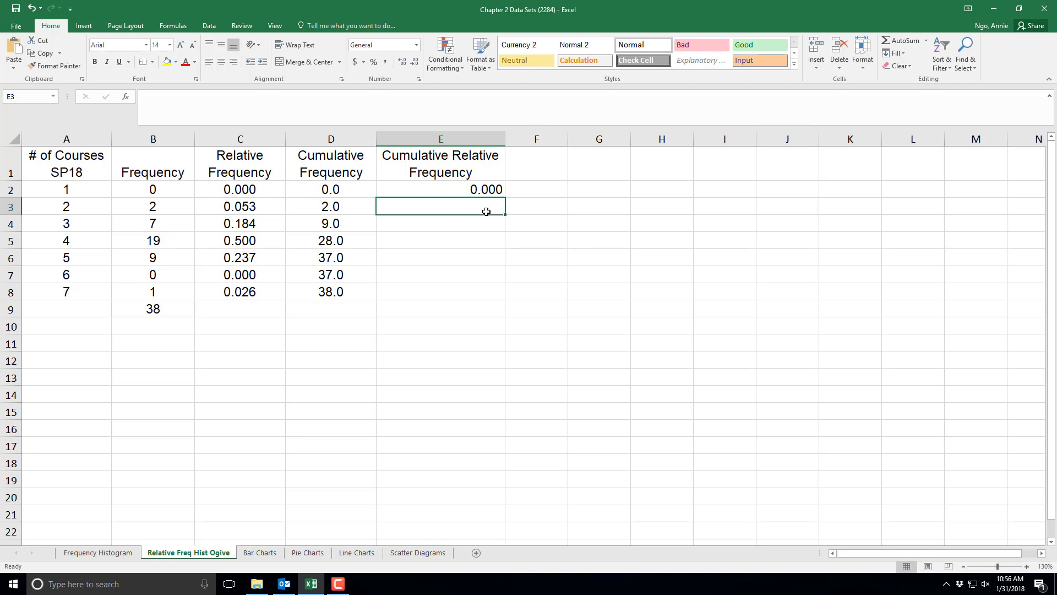
- Enter =E2+C3 in E3 to add the next relative frequency to the running cumulative total
type("=")
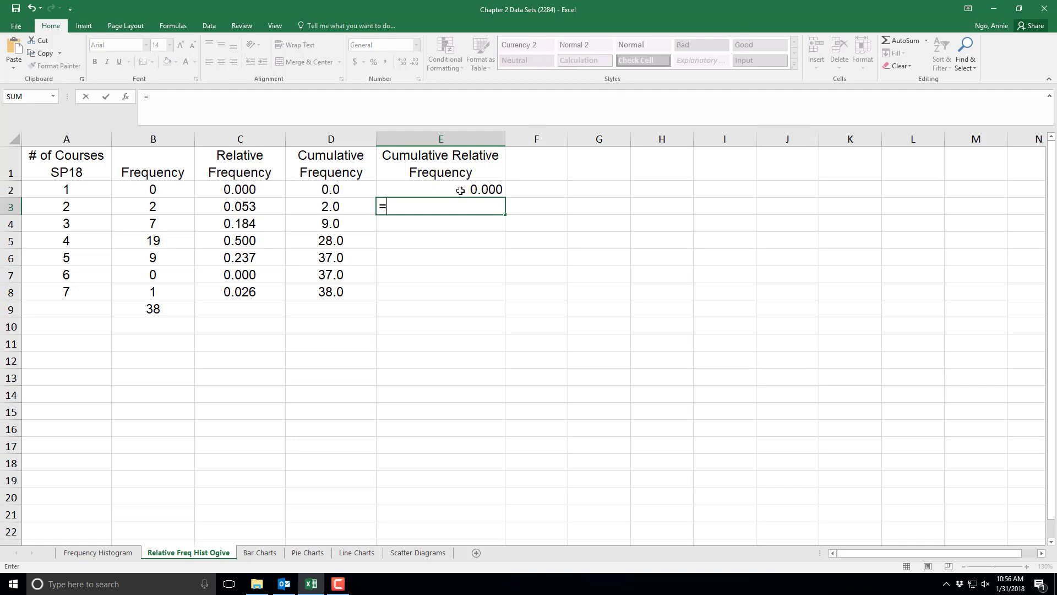
left_click(469, 190)
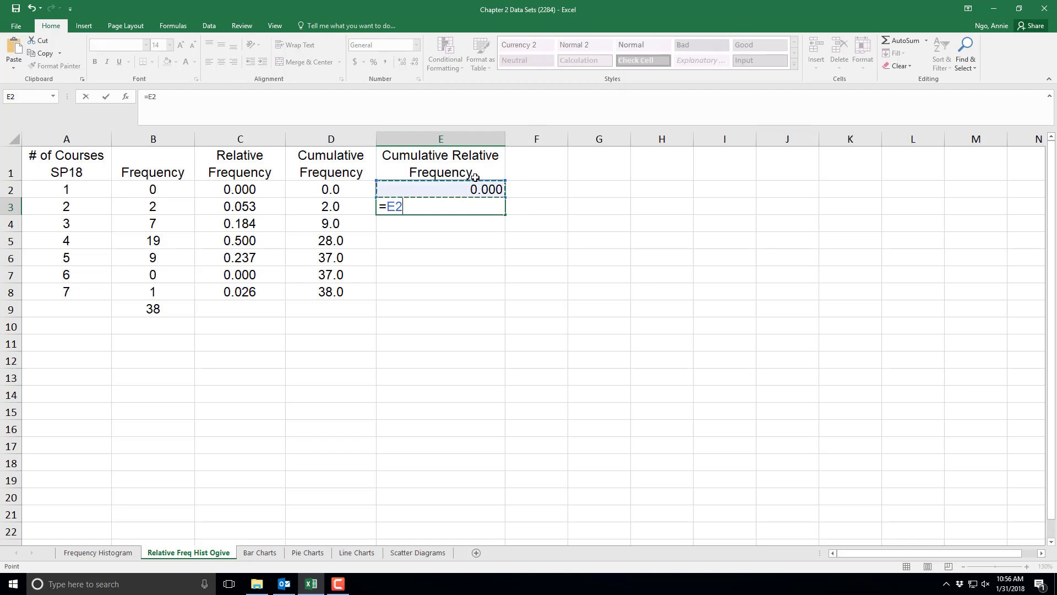
type("+")
left_click(239, 207)
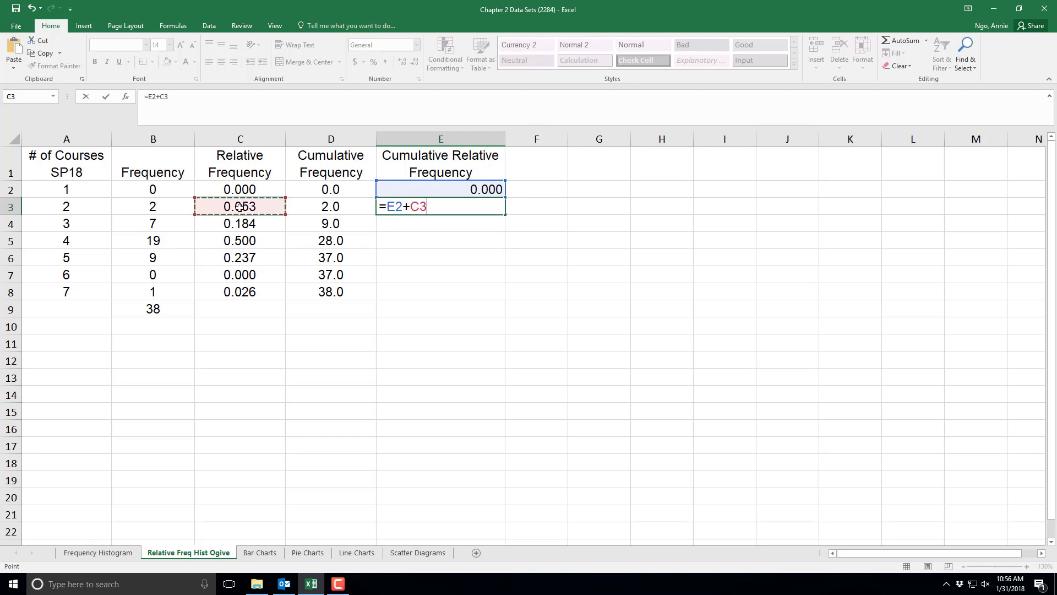
key("Return")
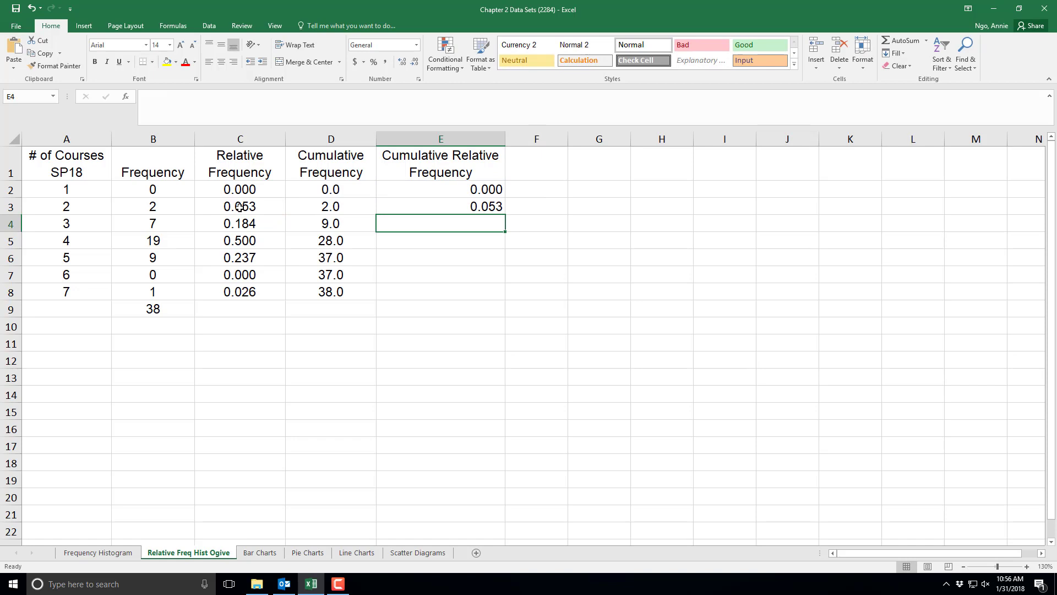
- Fill the E3 cumulative relative frequency formula down through E8
left_click(457, 207)
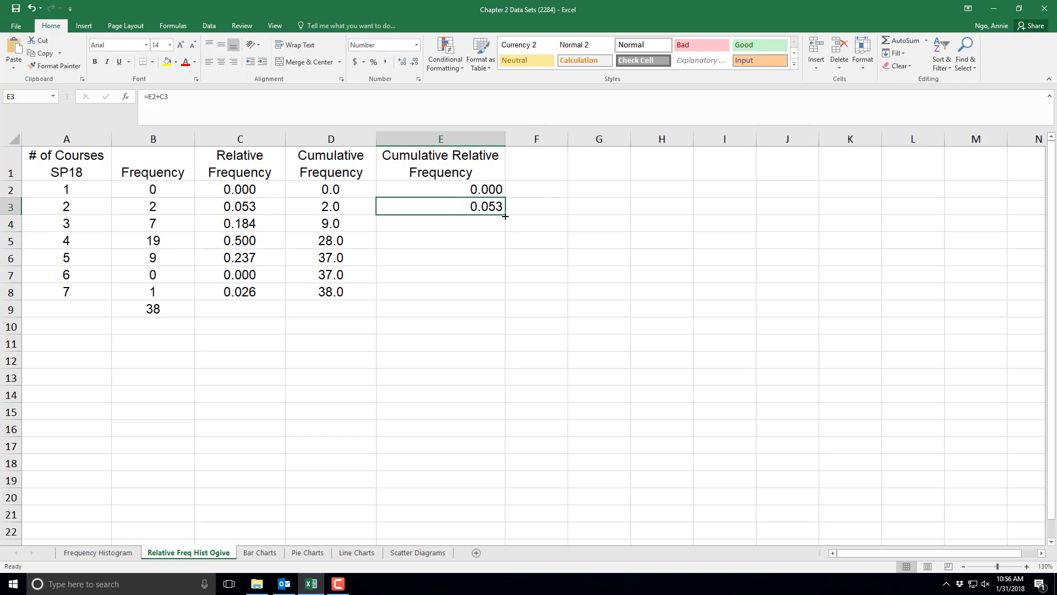
left_click_drag(504, 215, 496, 301)
left_click(436, 357)
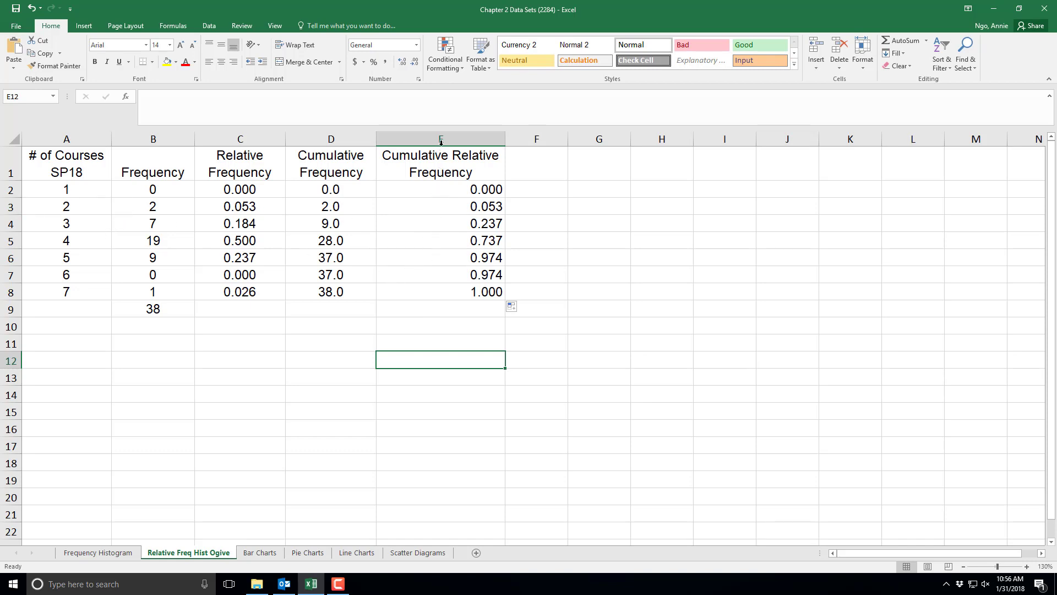
- Center-align the contents of column E
left_click(441, 140)
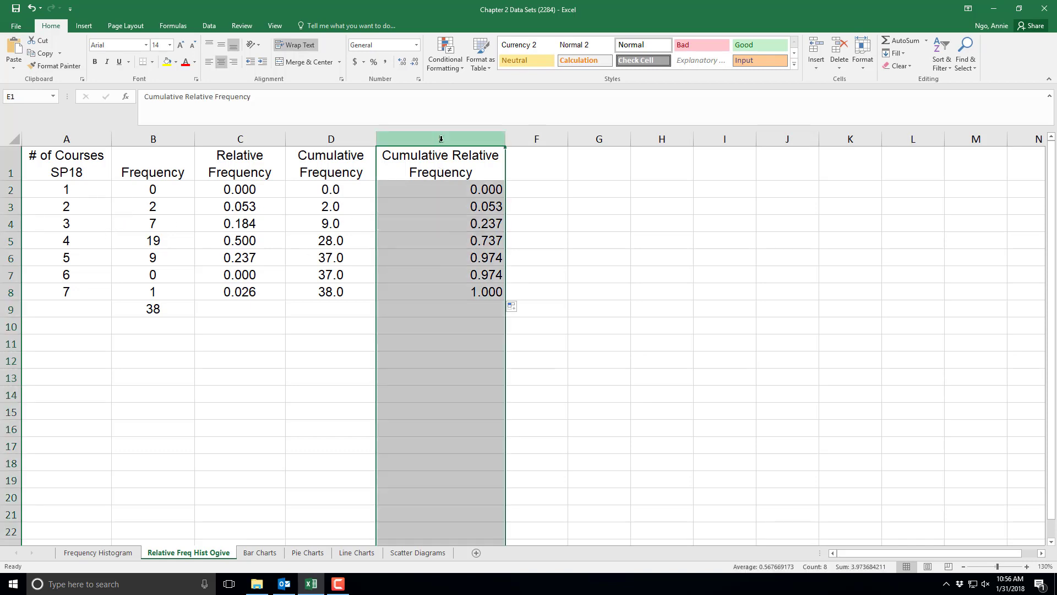
left_click(219, 61)
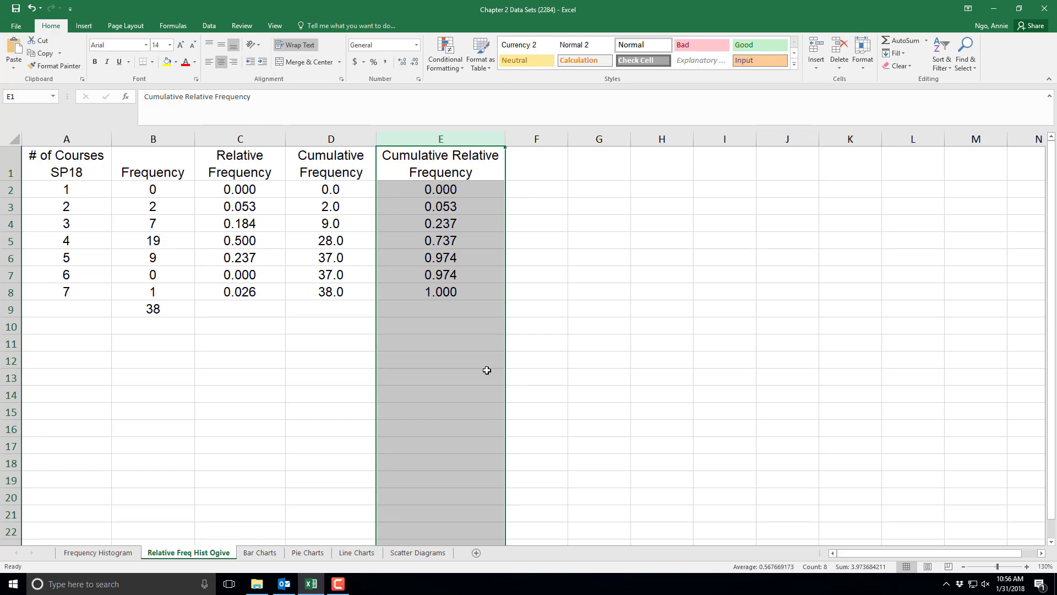
left_click(437, 378)
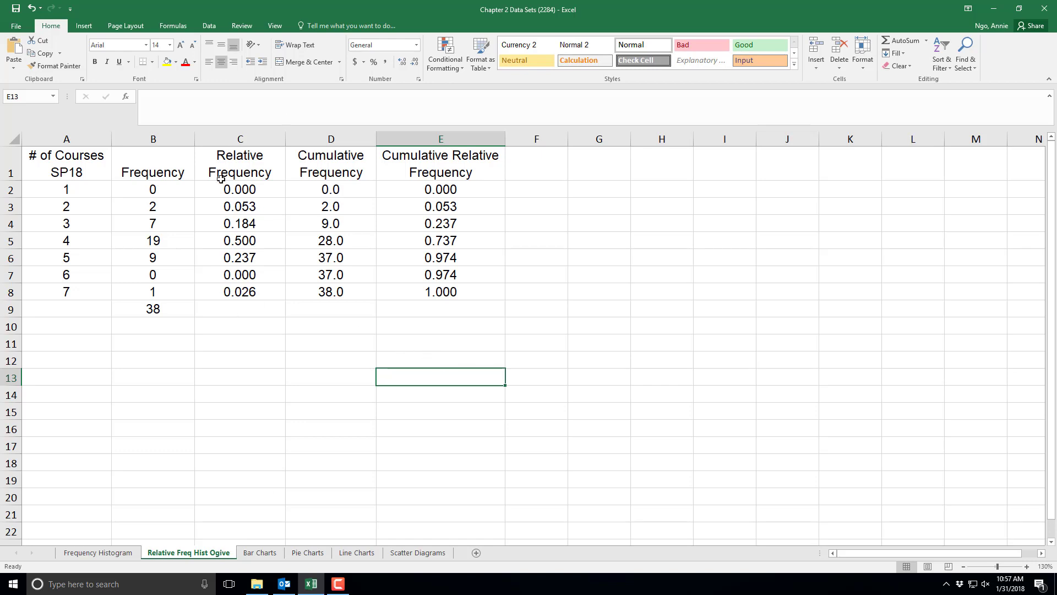
- Insert a 2-D clustered column chart of the Relative Frequency and Cumulative Relative Frequency columns and place it beside the table
left_click_drag(233, 160, 241, 292)
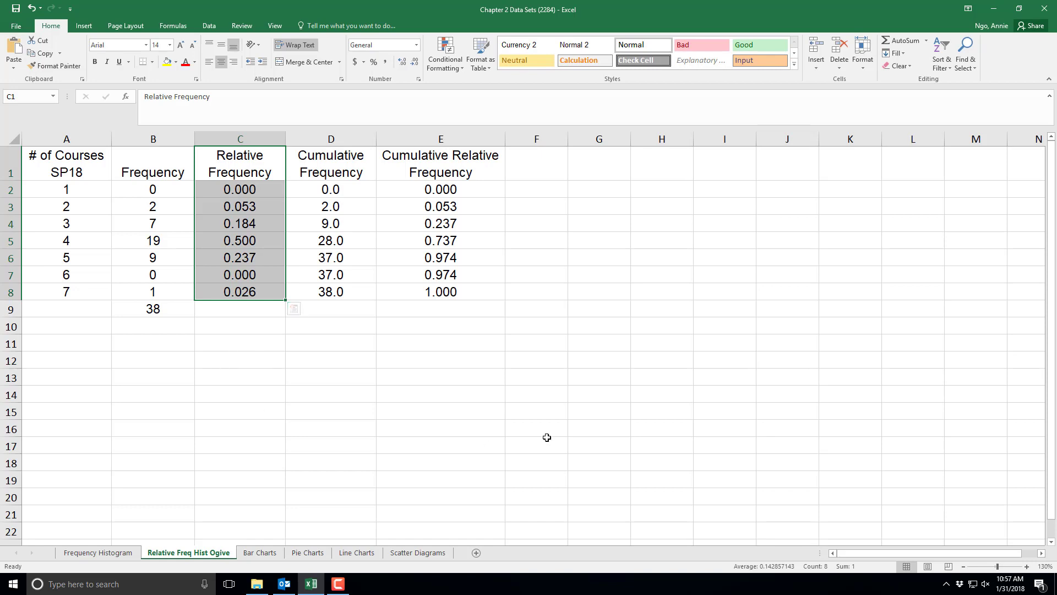
left_click_drag(436, 167, 422, 299)
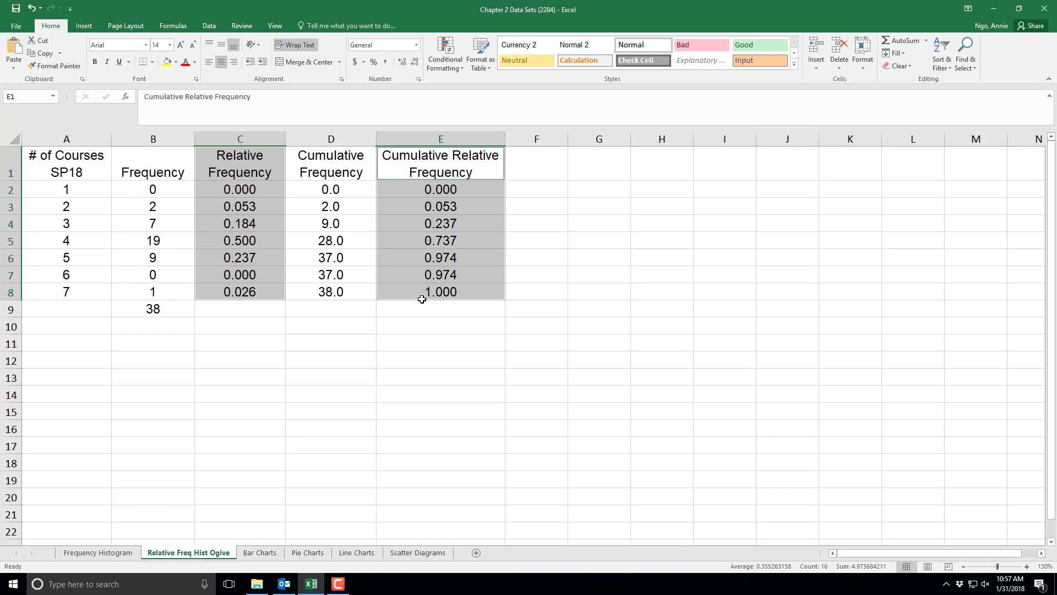
left_click(82, 26)
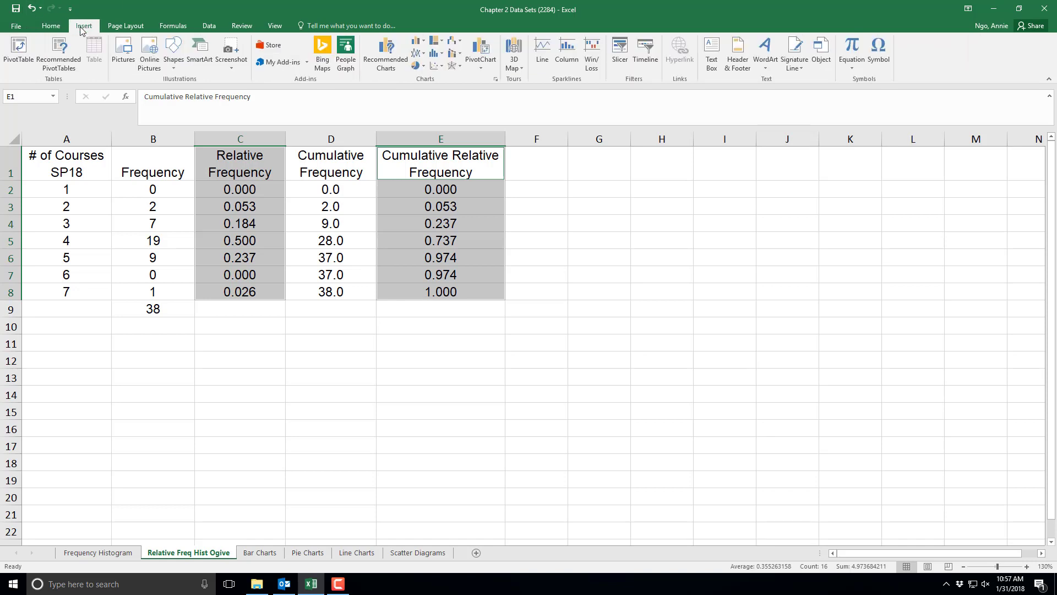
left_click(418, 41)
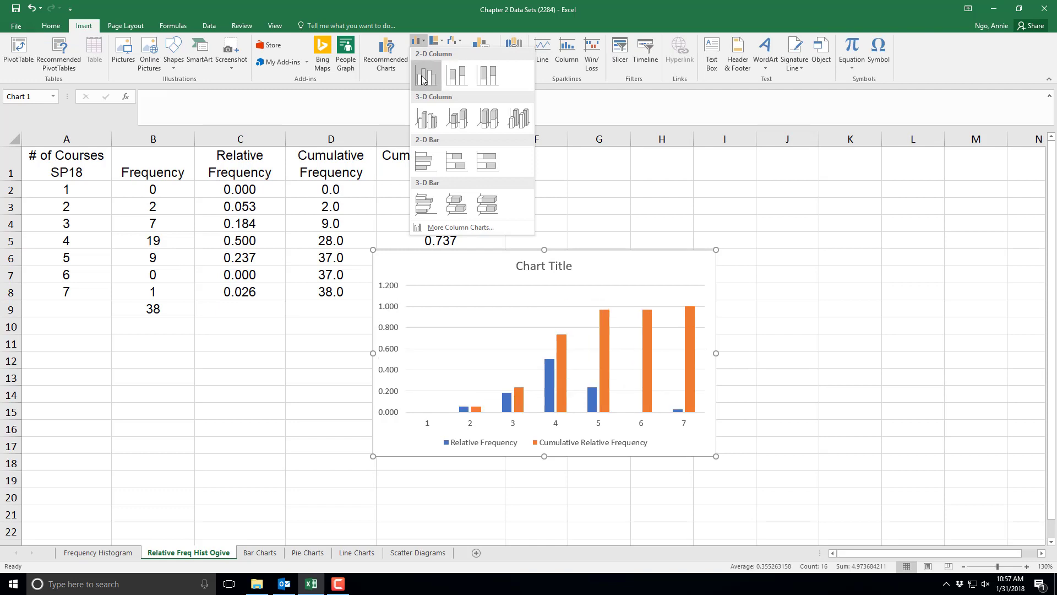
left_click(430, 79)
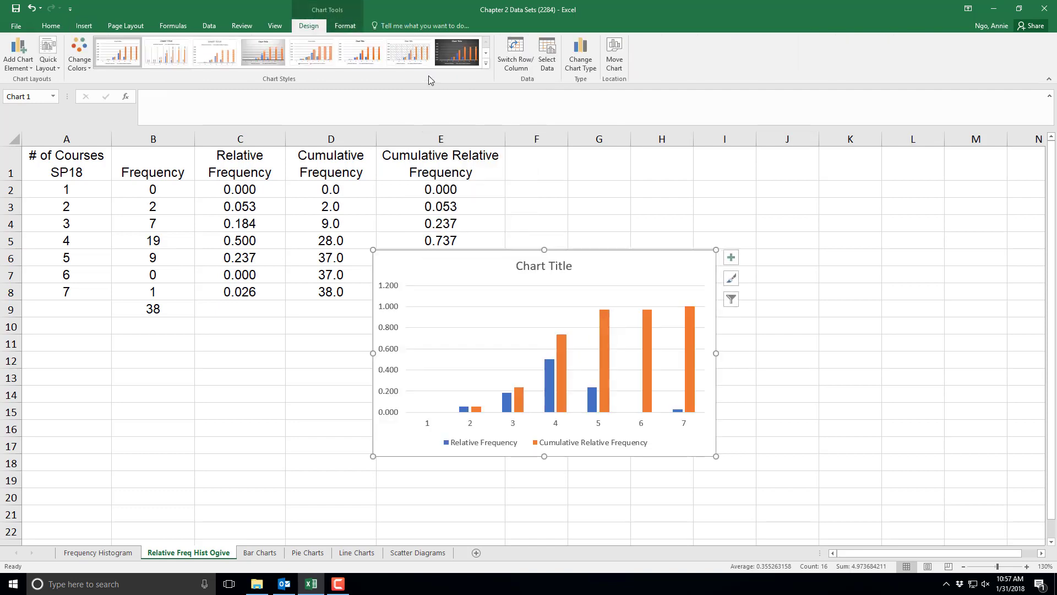
left_click_drag(638, 266, 776, 213)
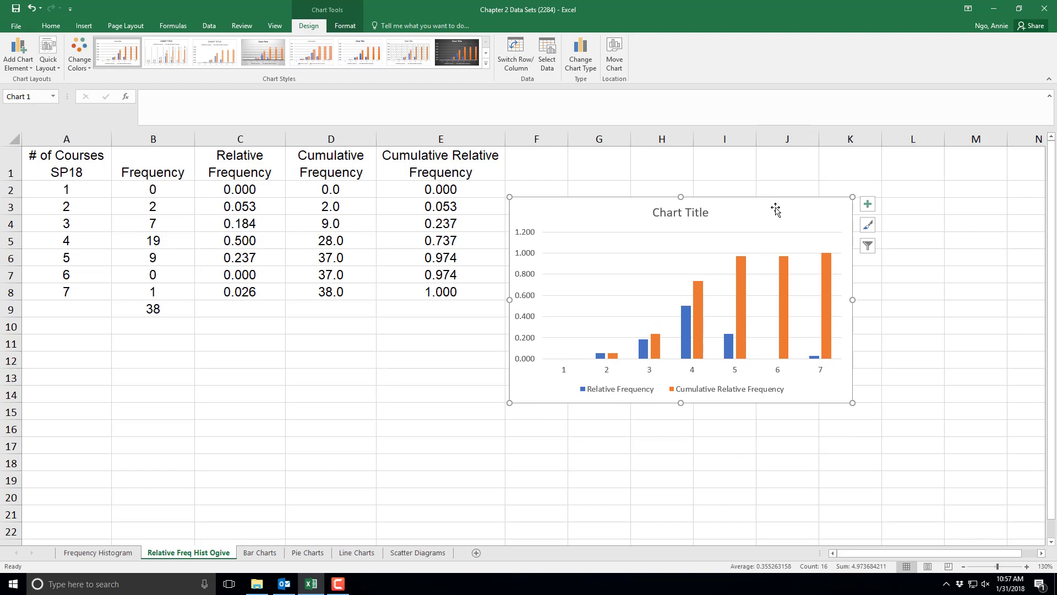
- Change the Cumulative Relative Frequency series to a Line chart plotted on the secondary axis
right_click(743, 281)
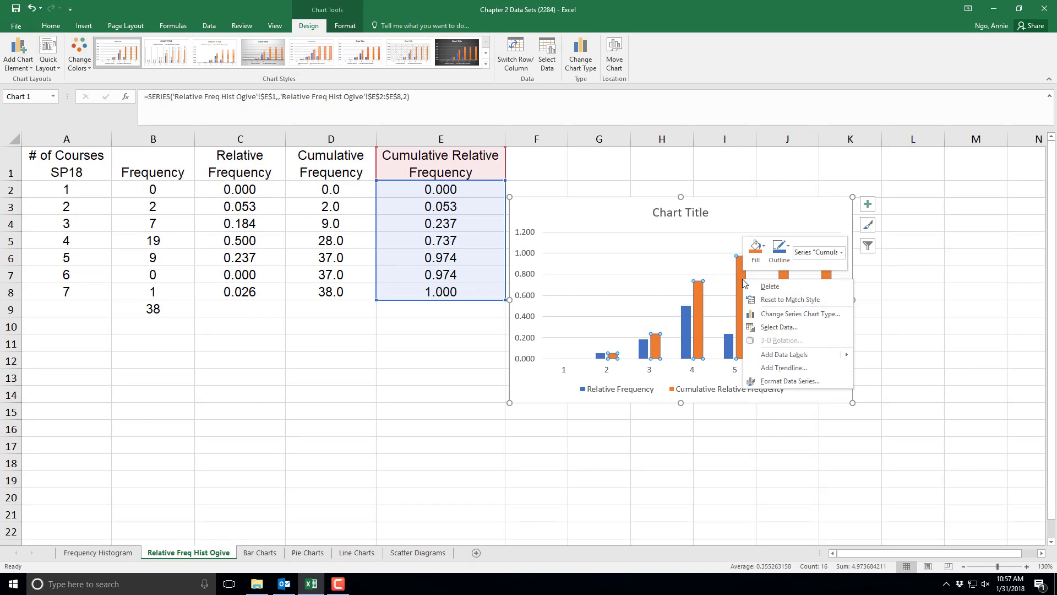
left_click(791, 315)
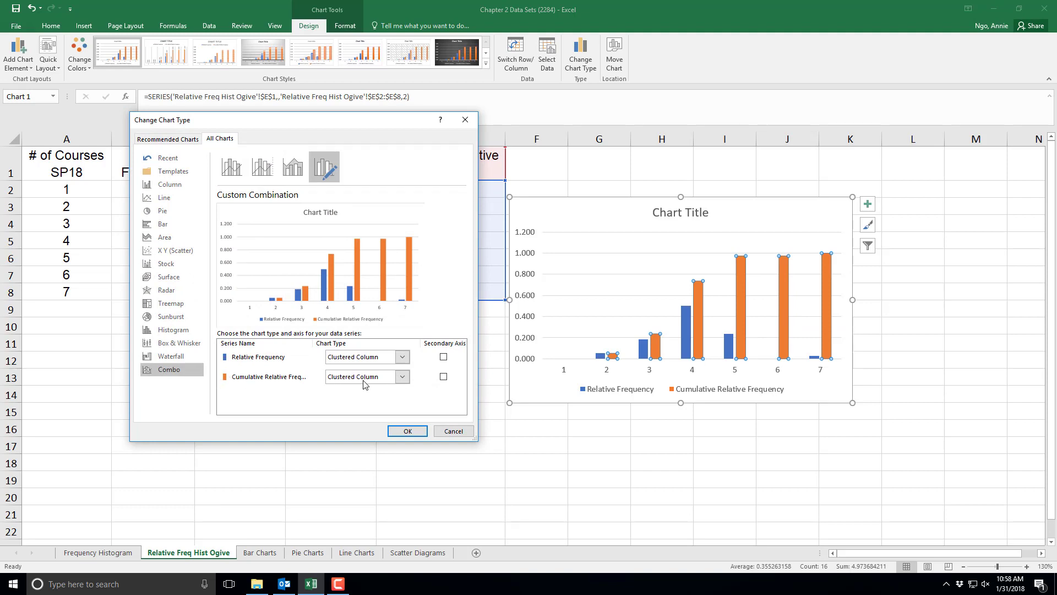
left_click(379, 380)
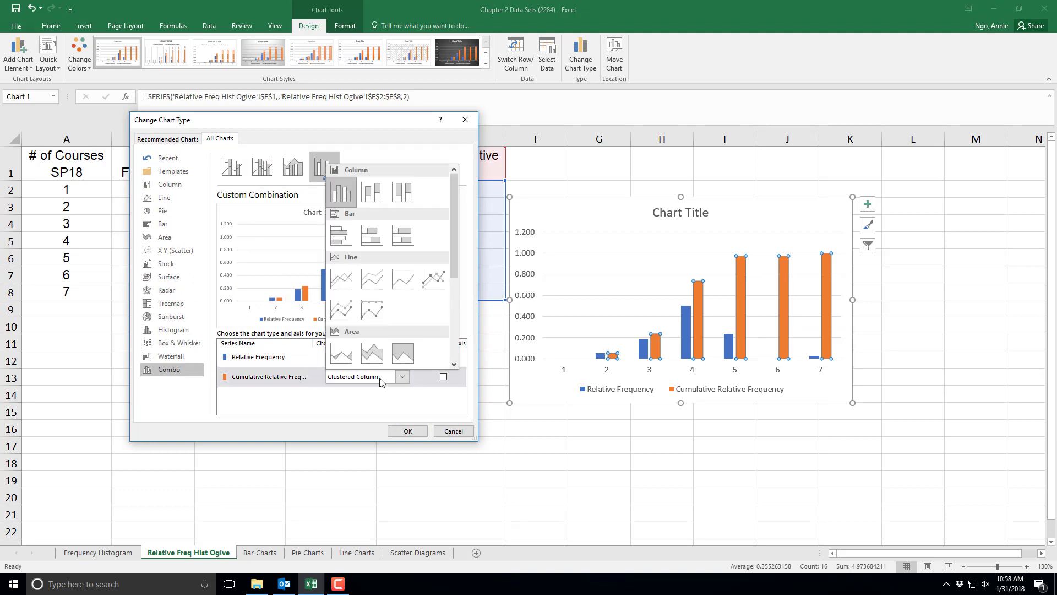
left_click(344, 313)
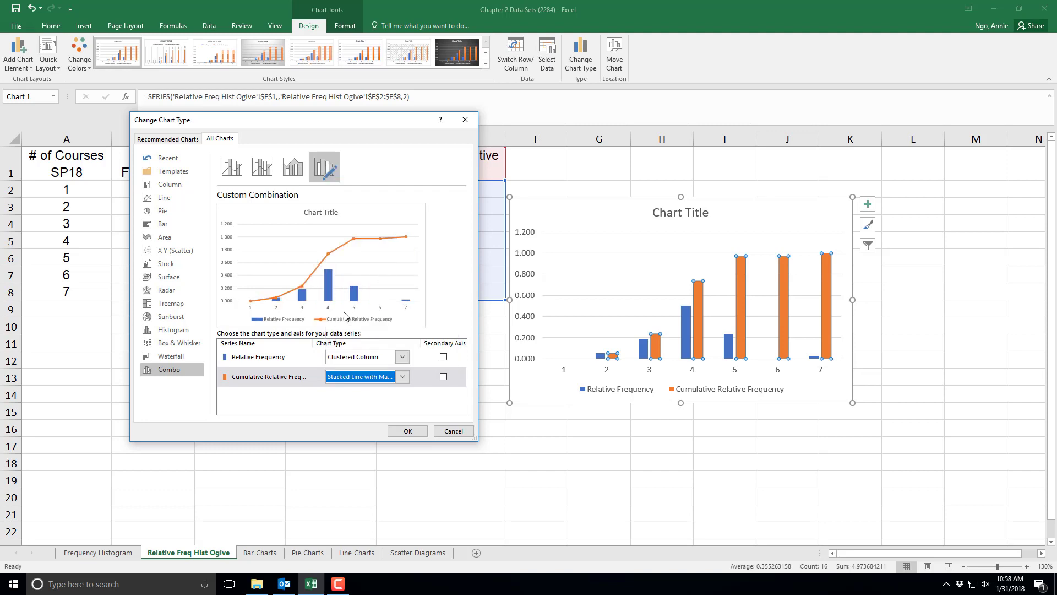
left_click(362, 377)
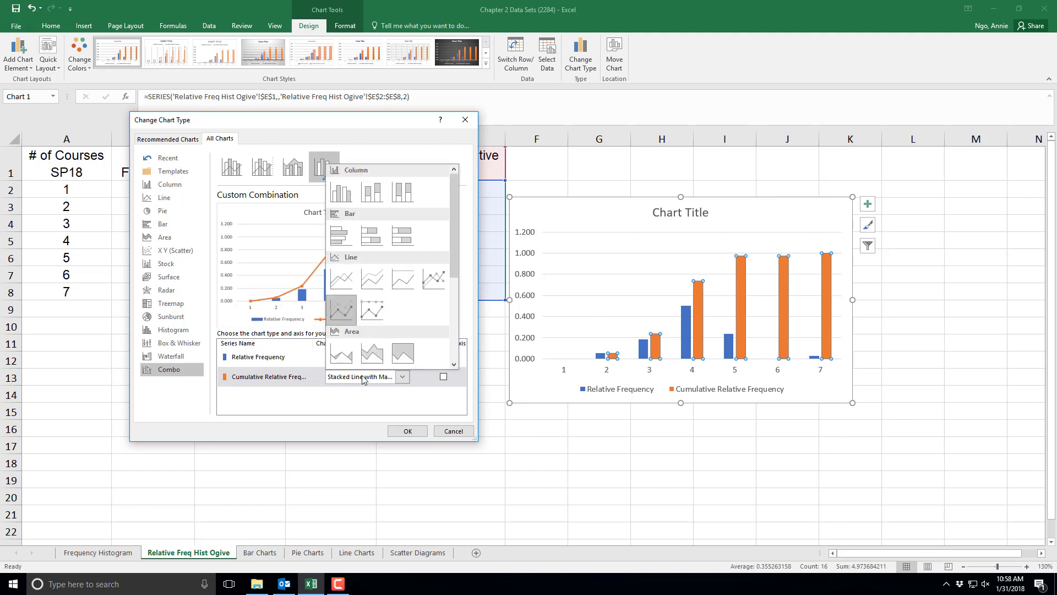
left_click(341, 287)
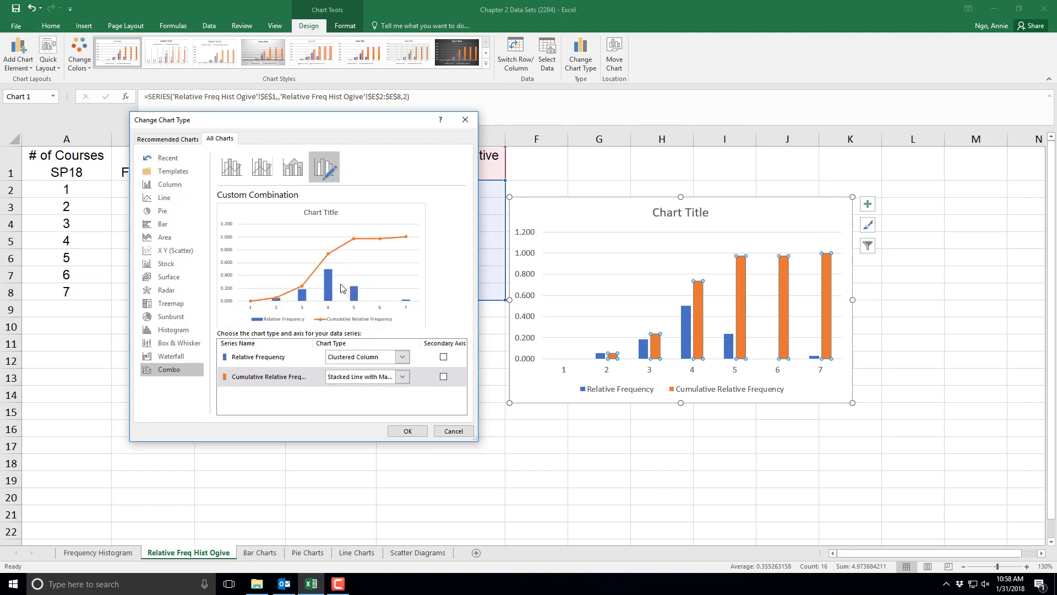
left_click(444, 378)
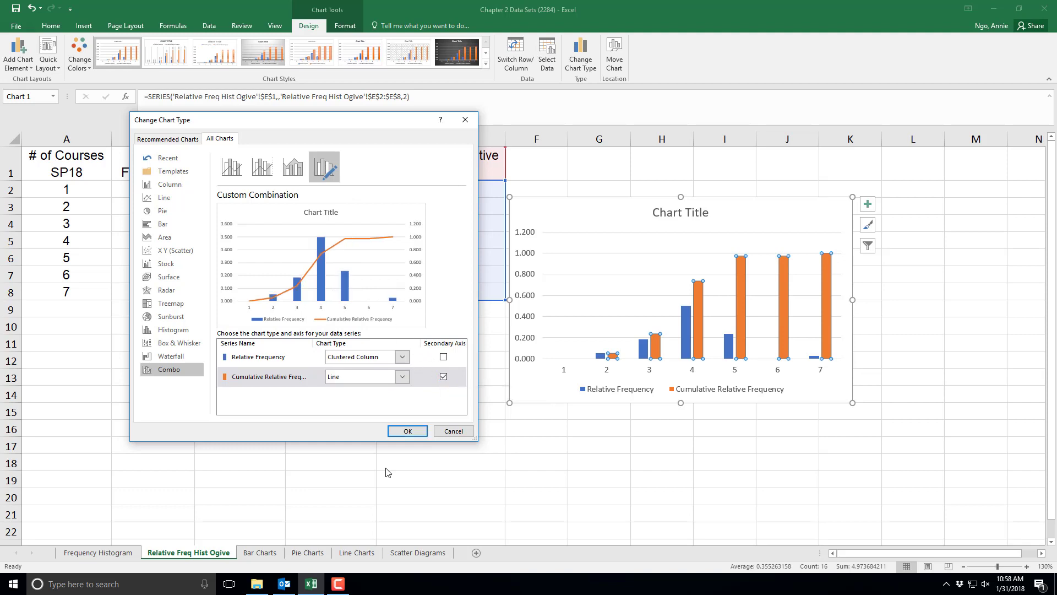
left_click(423, 432)
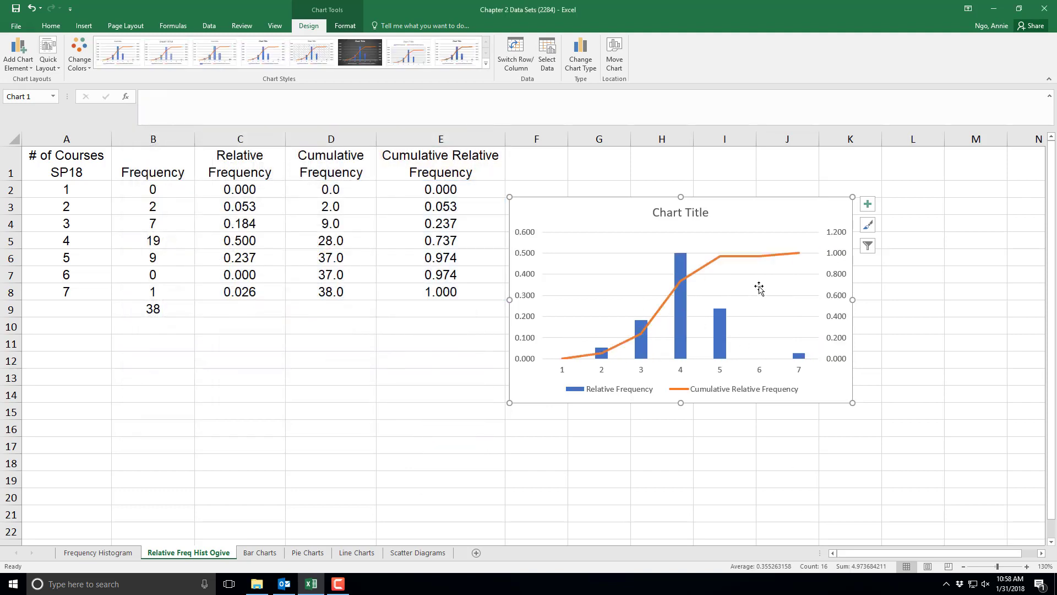
- Set the Relative Frequency series gap width to 0% so the bars touch like a histogram
right_click(683, 339)
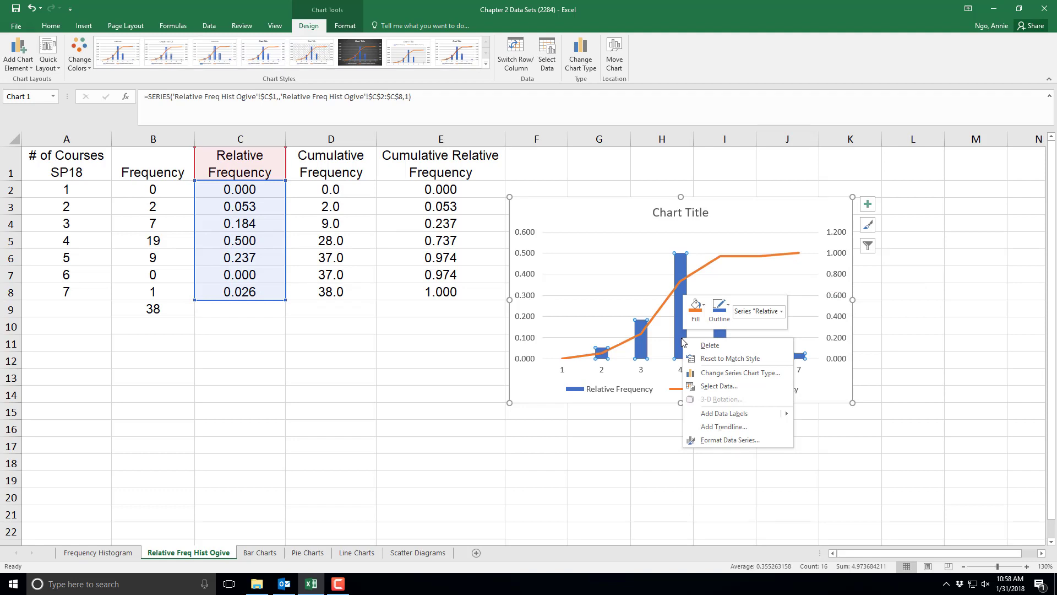
left_click(730, 440)
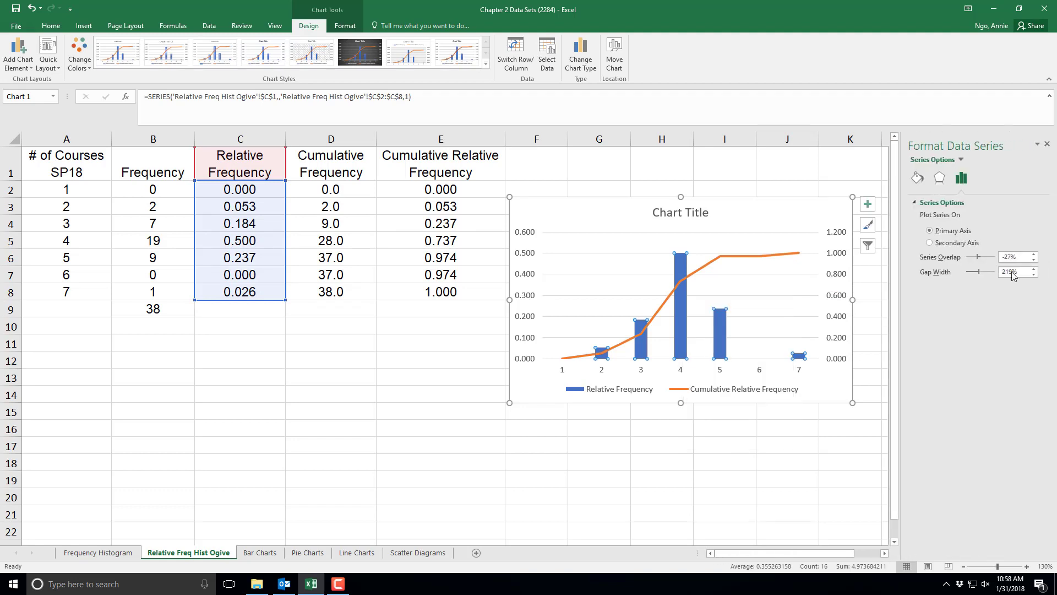
left_click(942, 273)
type("0")
key("Return")
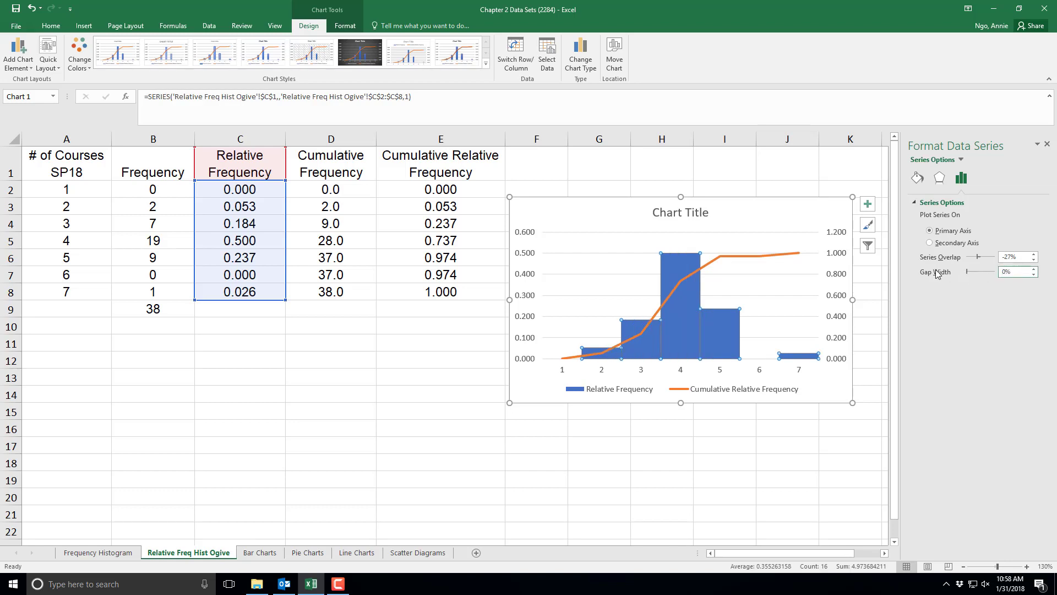
left_click(1047, 144)
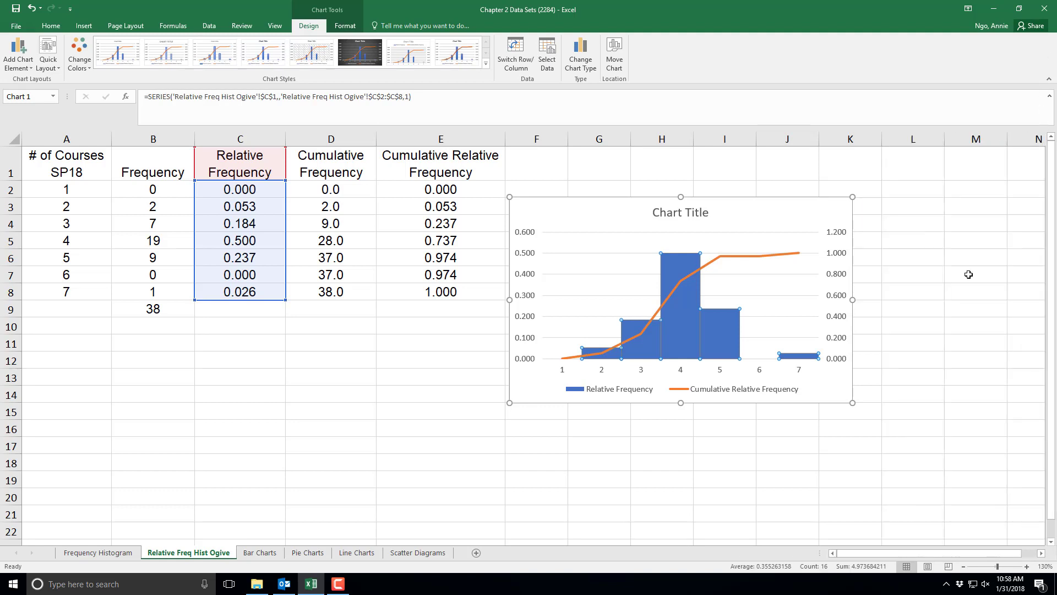